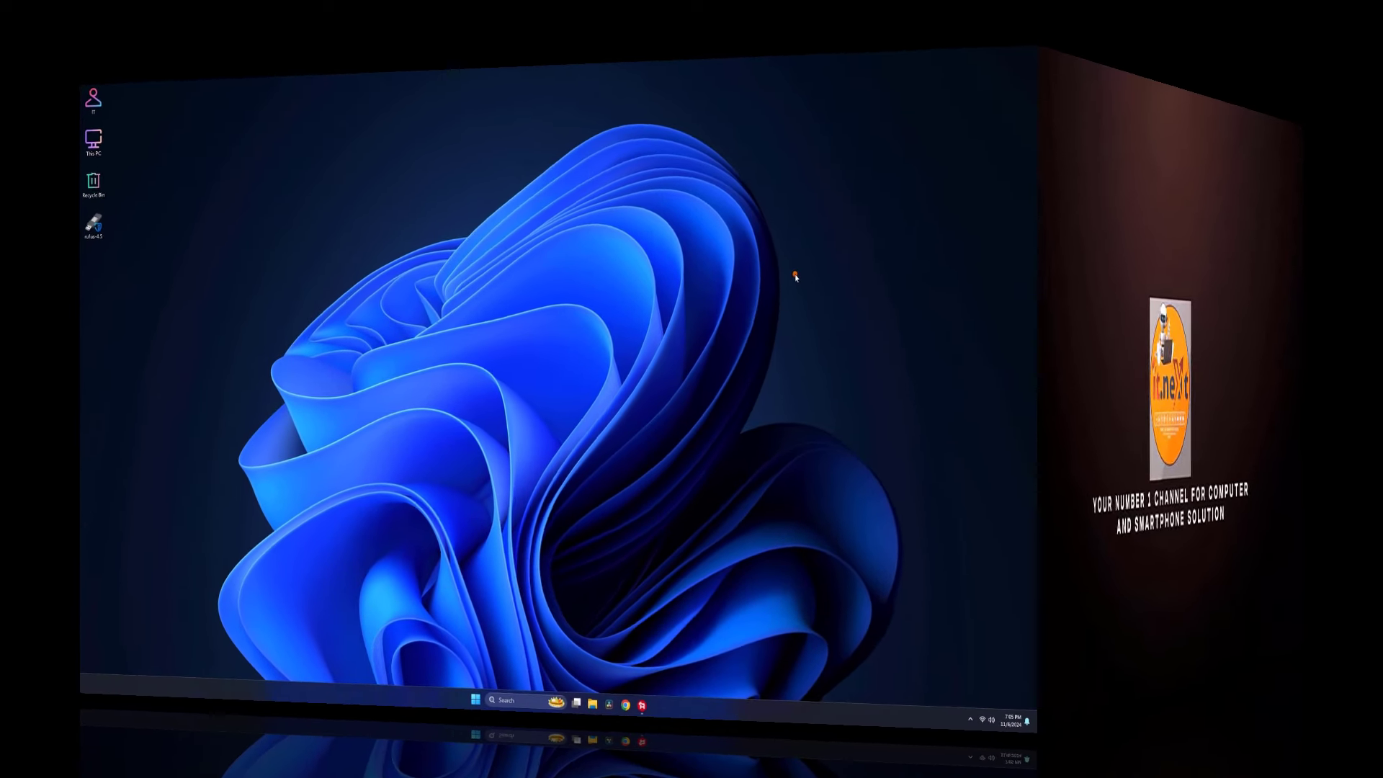
- Open the desktop's right-click menu and dismiss it
{"action": "right_click", "coordinate": [795, 277]}
{"action": "left_click", "coordinate": [807, 312]}
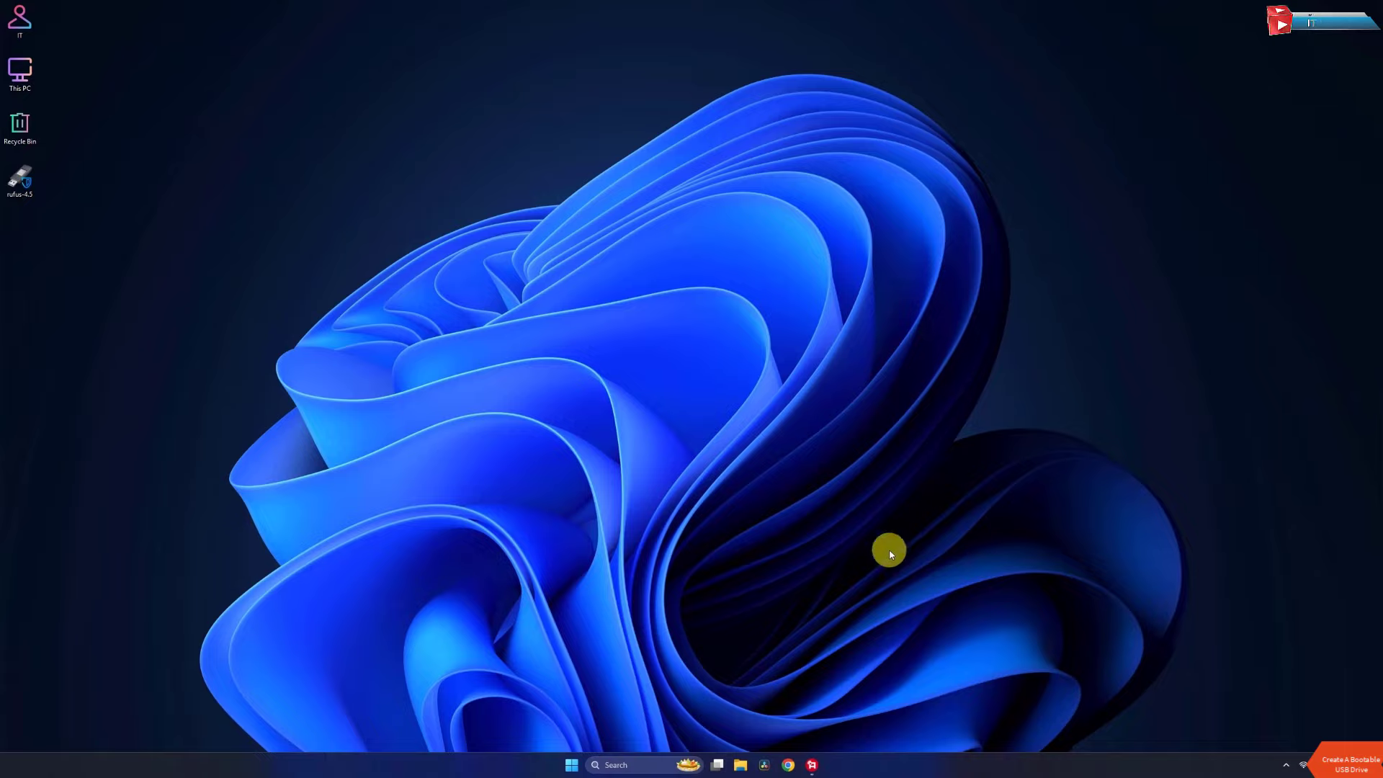
- Open a new Chrome window and maximize it to full screen
{"action": "left_click", "coordinate": [783, 768]}
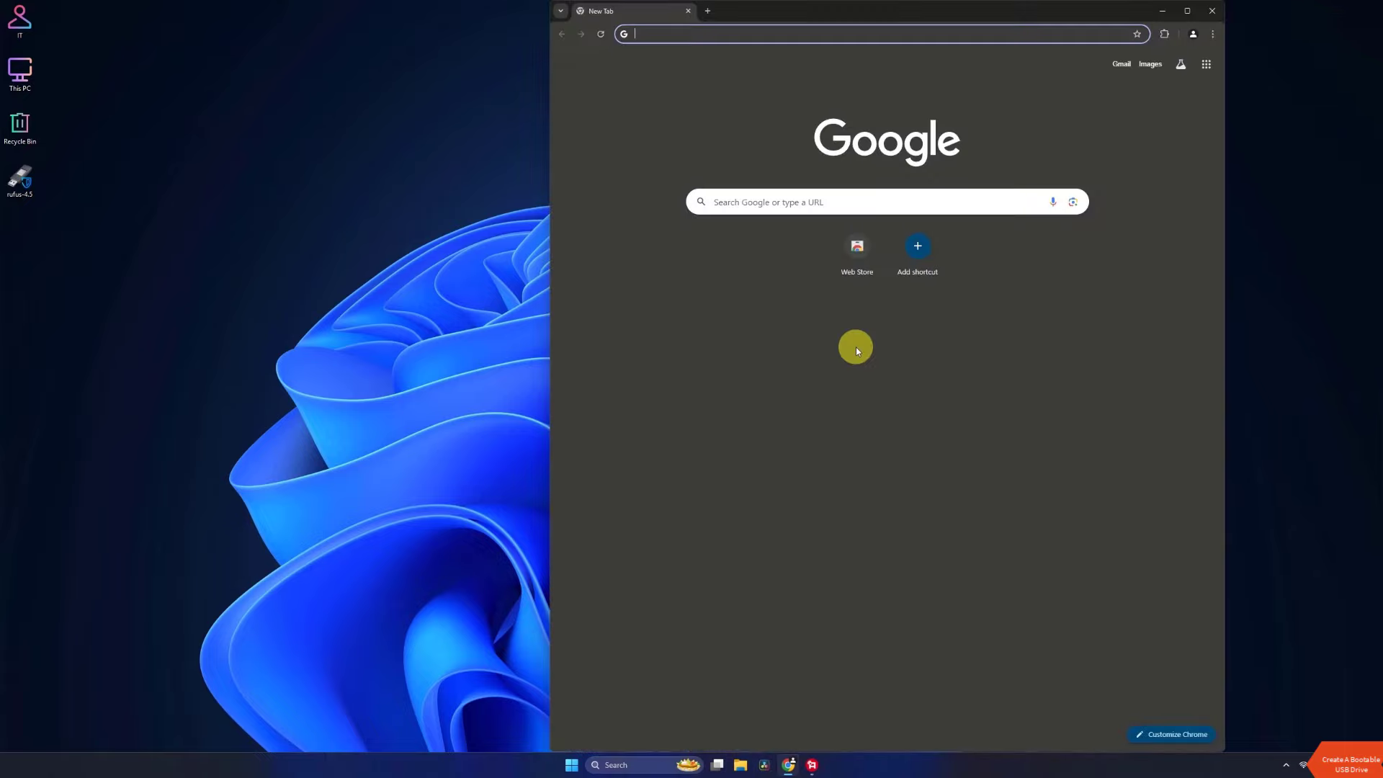
{"action": "left_click", "coordinate": [1187, 11]}
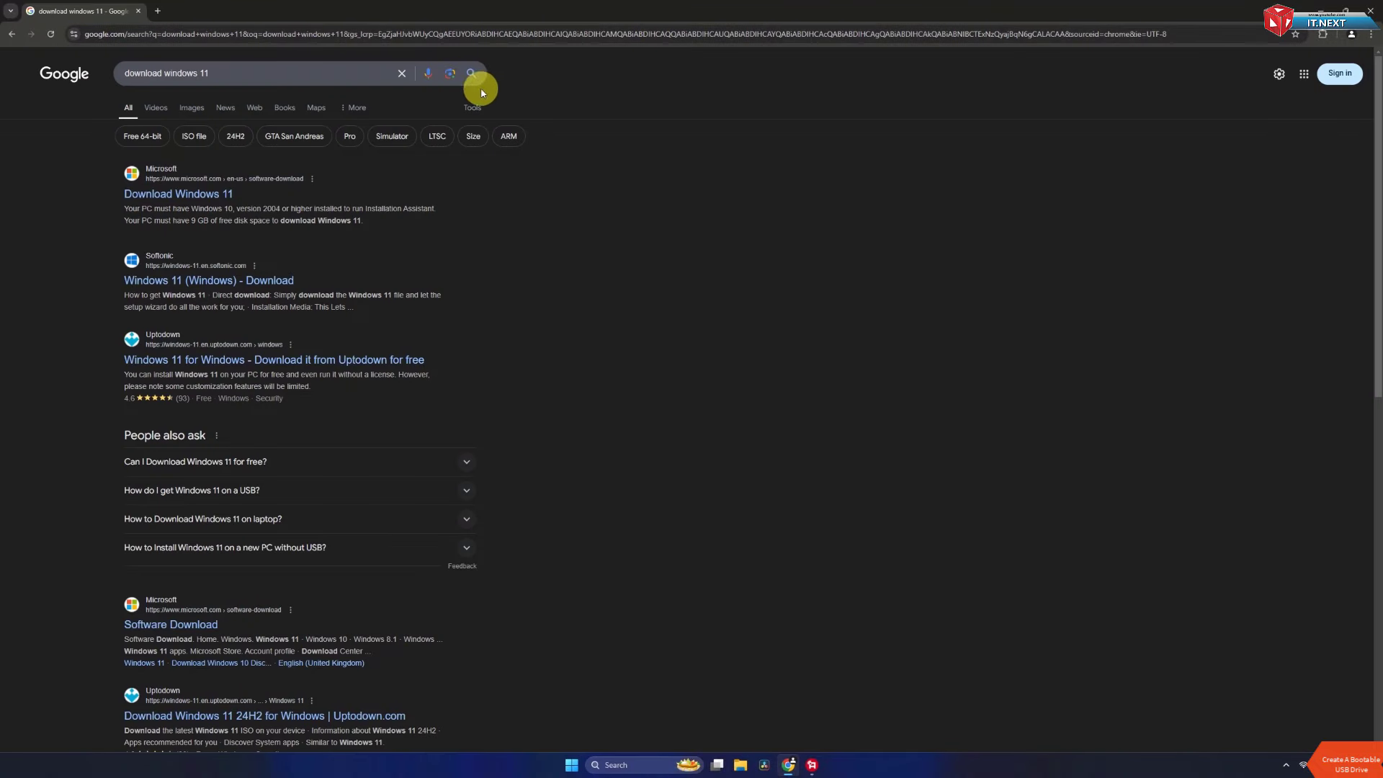
- Open Microsoft's Download Windows 11 page and scroll to the disk image (ISO) section
{"action": "left_click", "coordinate": [192, 196]}
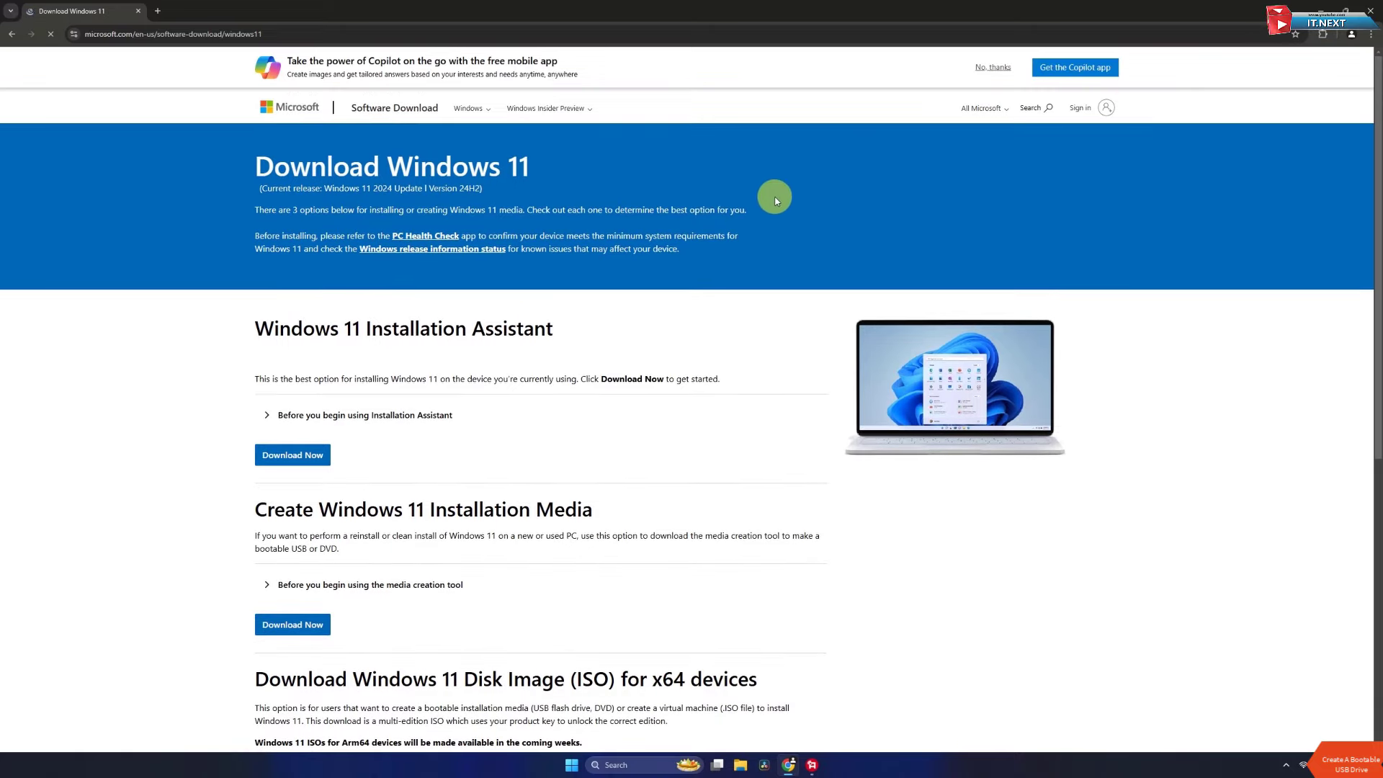
{"action": "scroll", "coordinate": [665, 175], "scroll_direction": "down", "scroll_amount": 7}
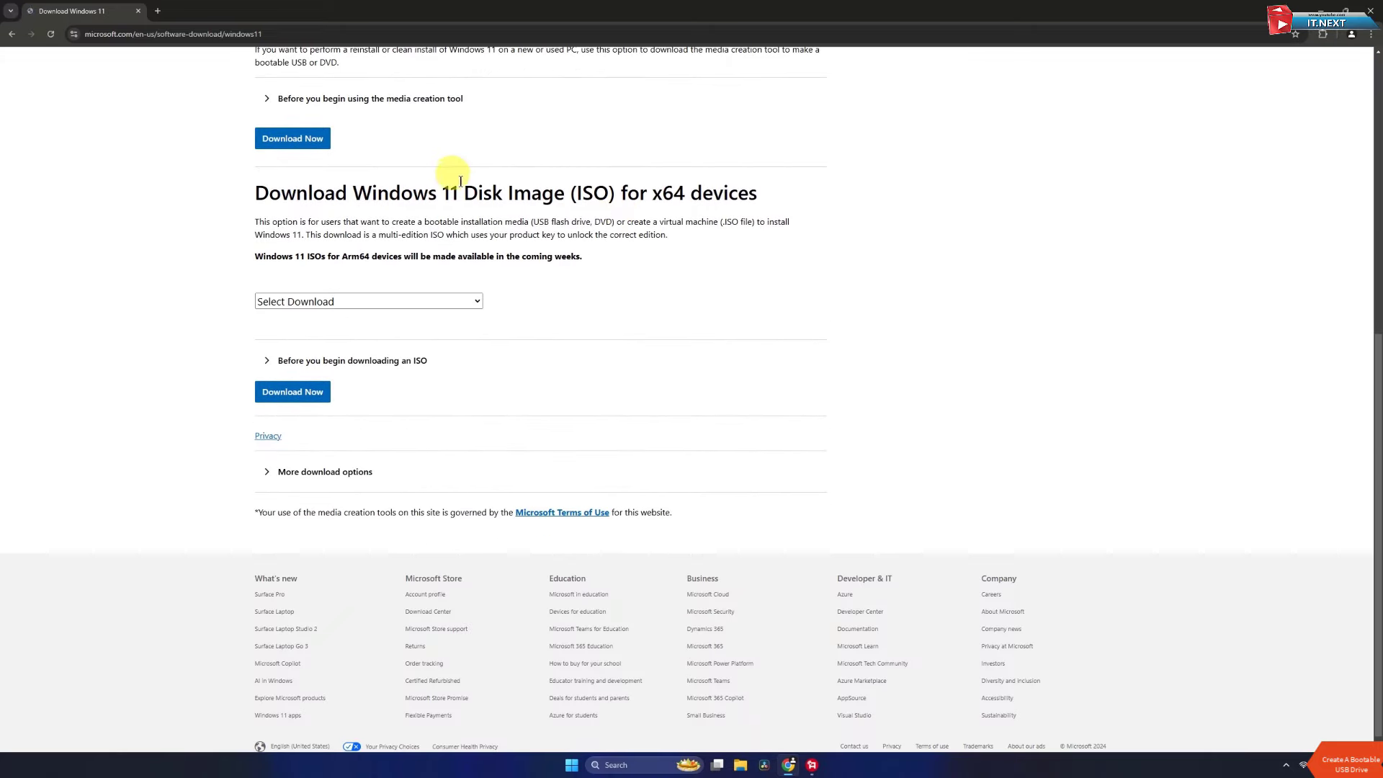
{"action": "left_click_drag", "start_coordinate": [257, 189], "coordinate": [758, 199]}
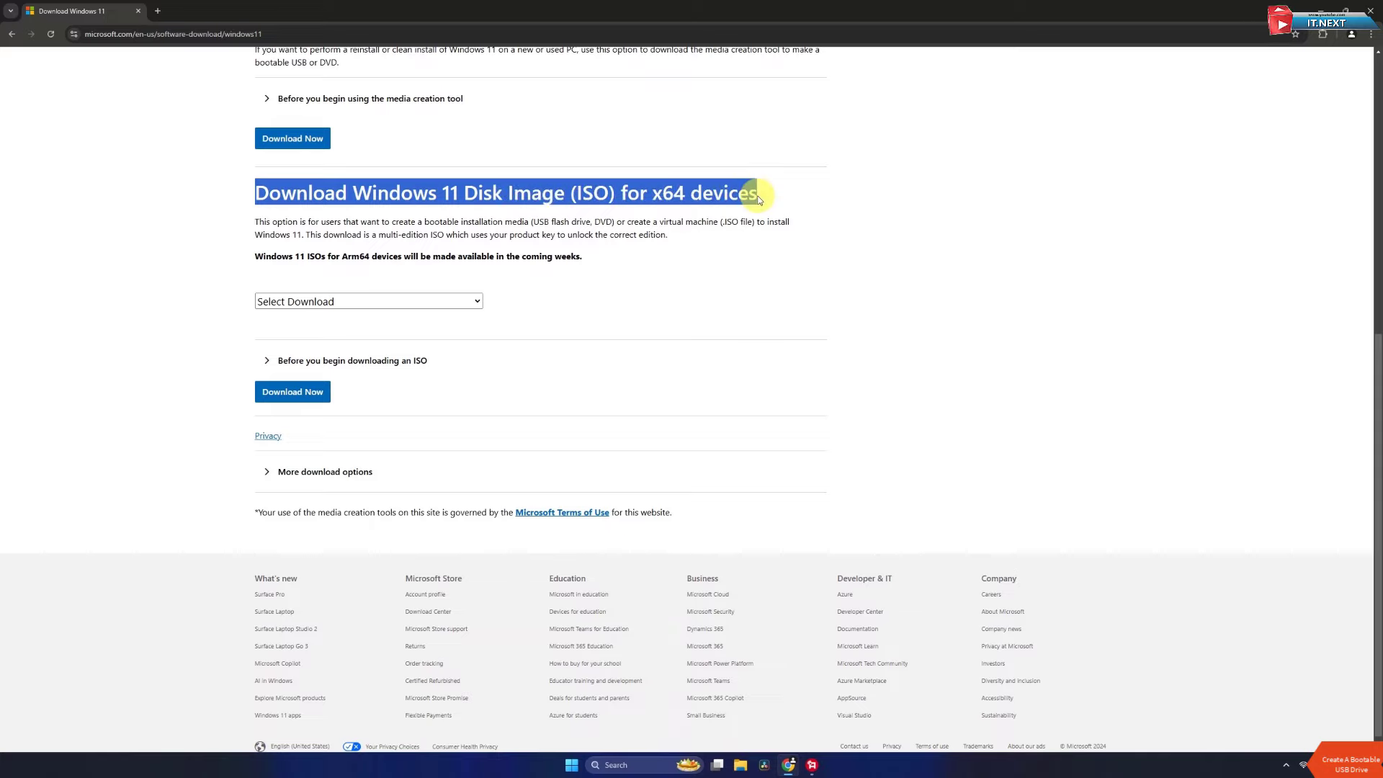
- Select Windows 11 (multi-edition ISO for x64 devices) and English (United States) as the language
{"action": "left_click", "coordinate": [324, 301]}
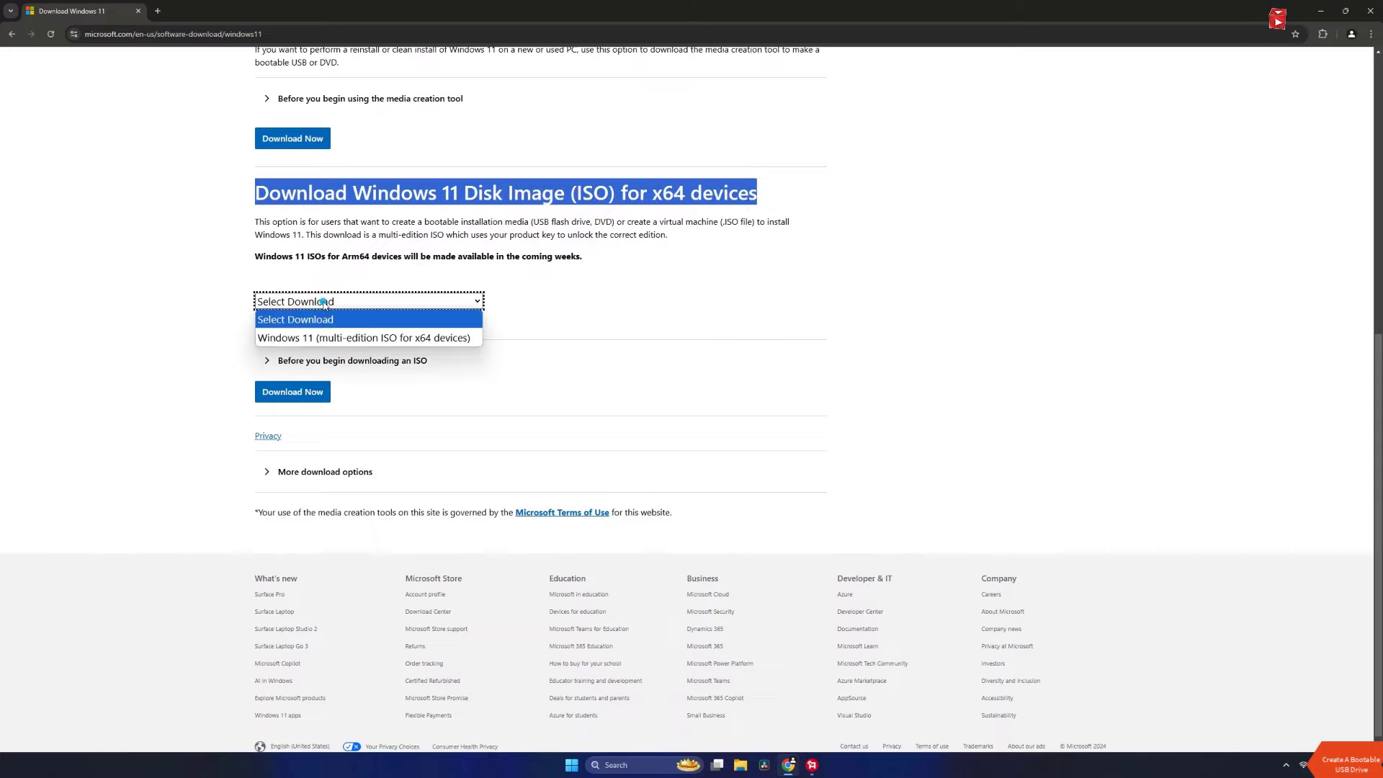
{"action": "left_click", "coordinate": [339, 338]}
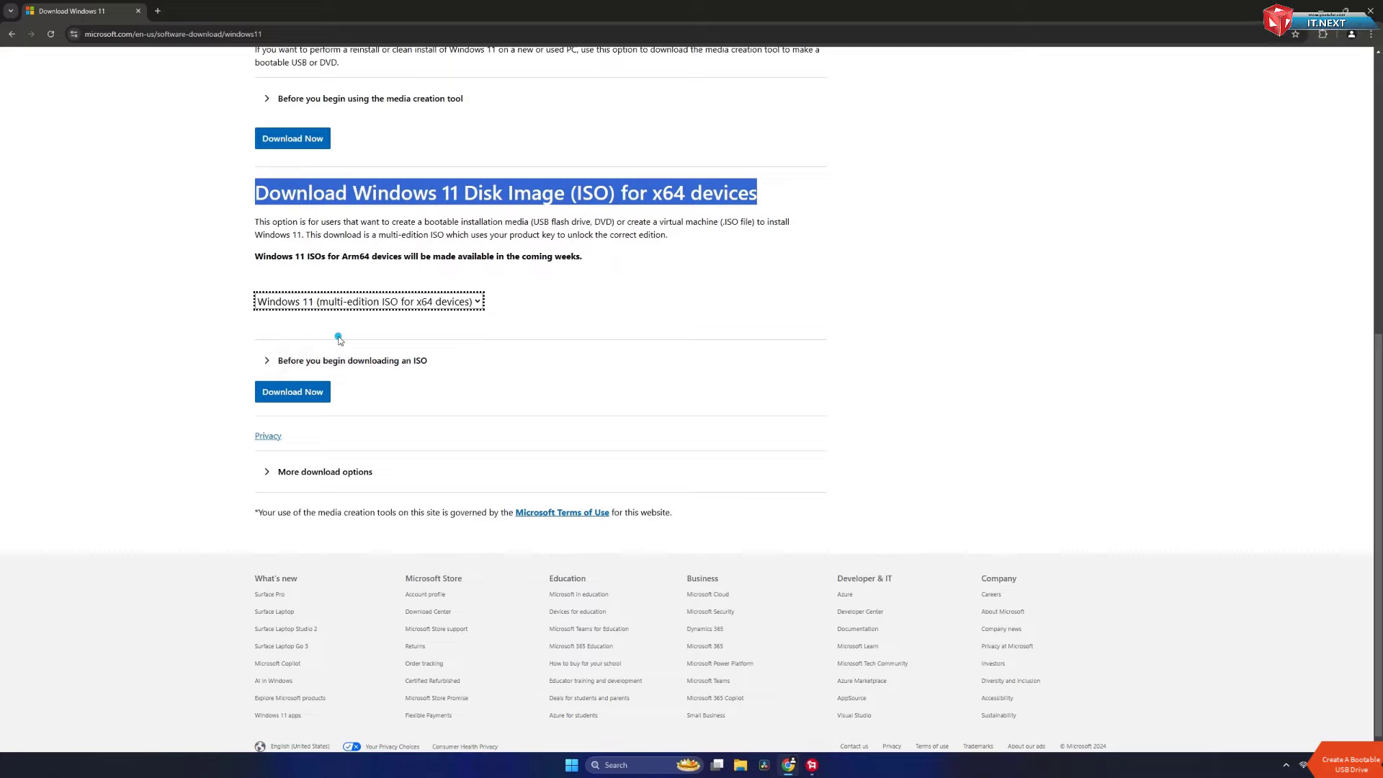
{"action": "left_click", "coordinate": [291, 402]}
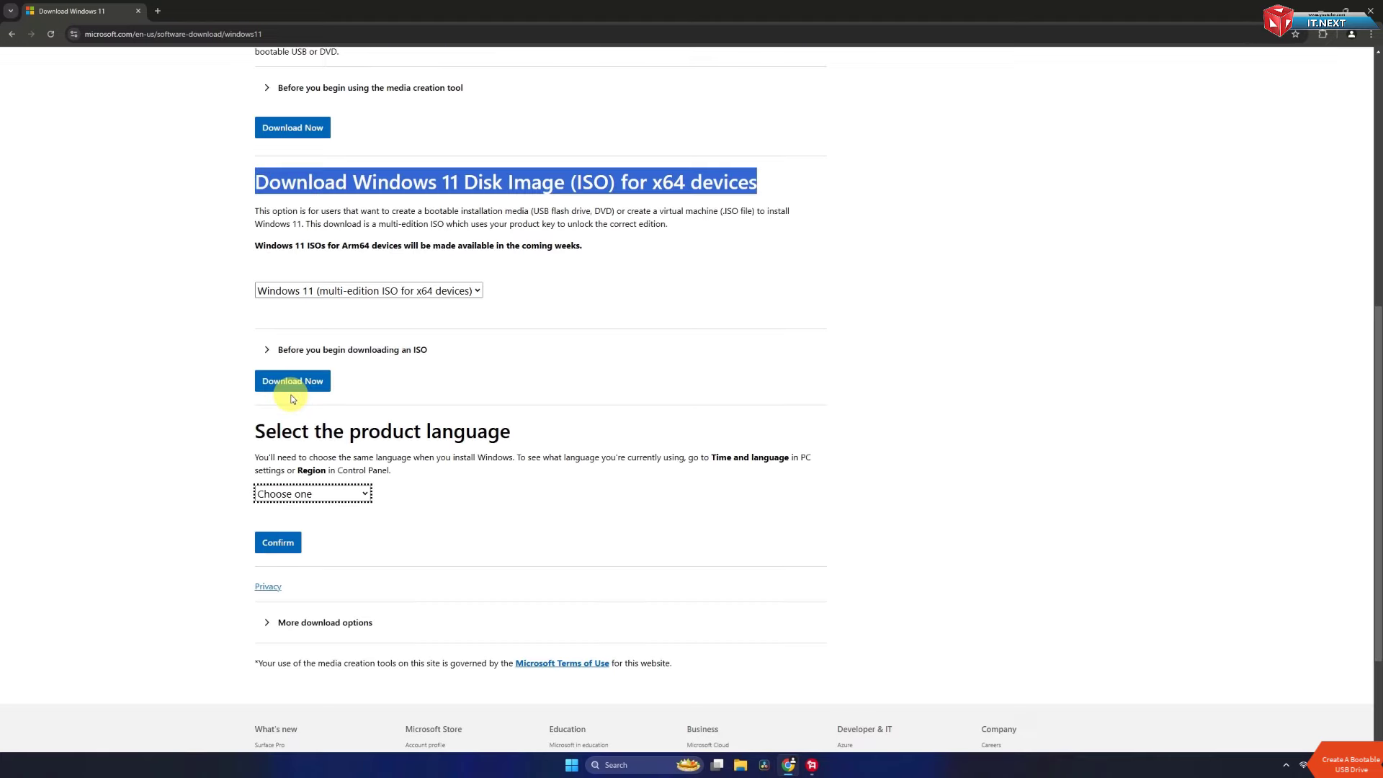
{"action": "left_click", "coordinate": [317, 494]}
{"action": "left_click", "coordinate": [328, 313]}
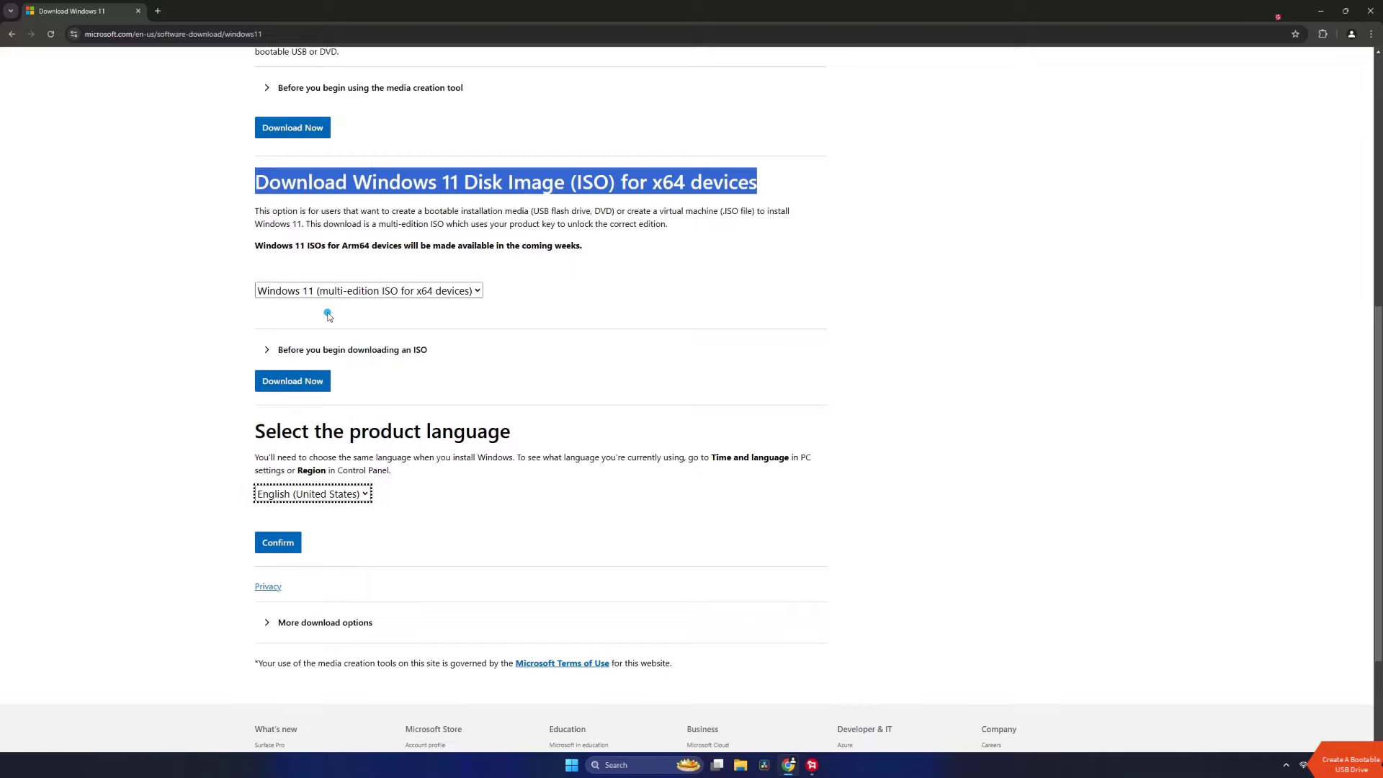
- Confirm the language and download the 64-bit Win11_24H2_English_x64.iso through IDM
{"action": "left_click", "coordinate": [286, 547]}
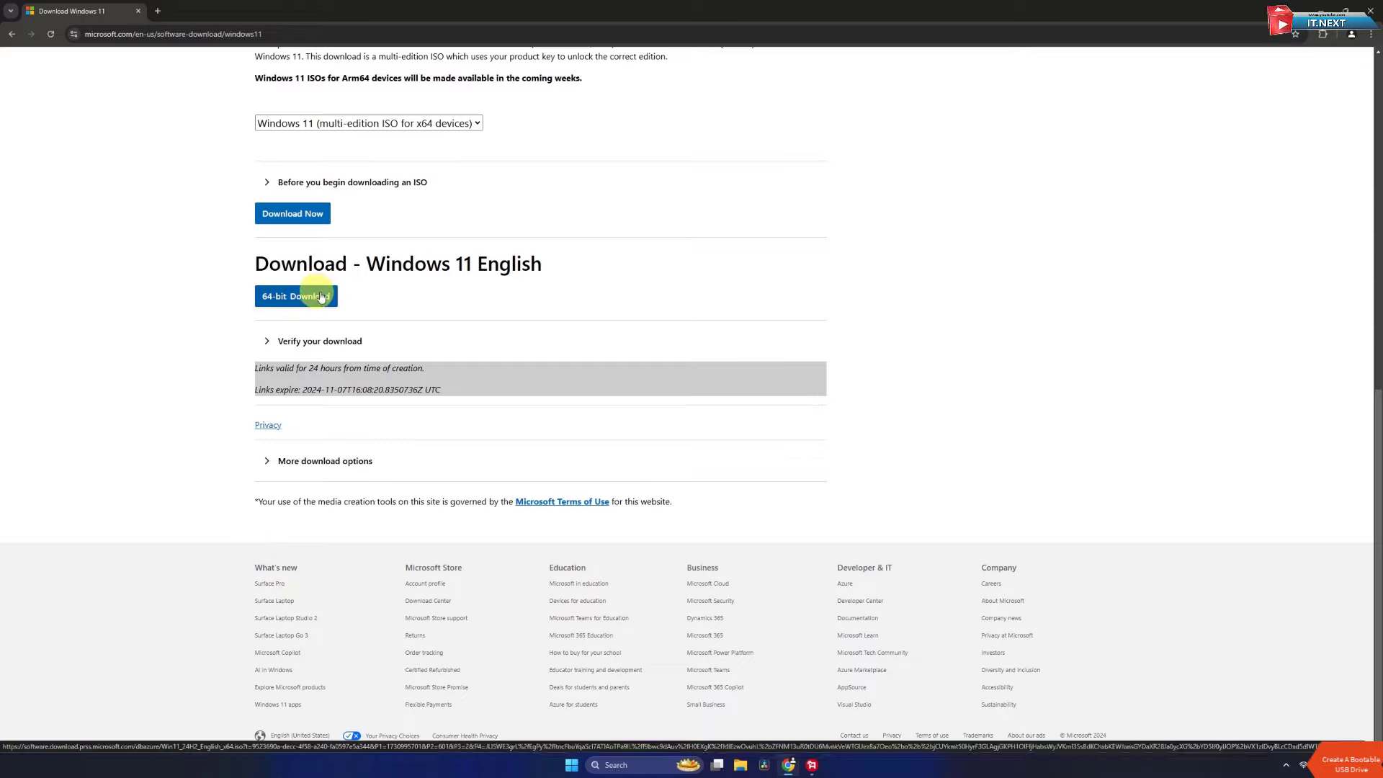
{"action": "left_click", "coordinate": [322, 296]}
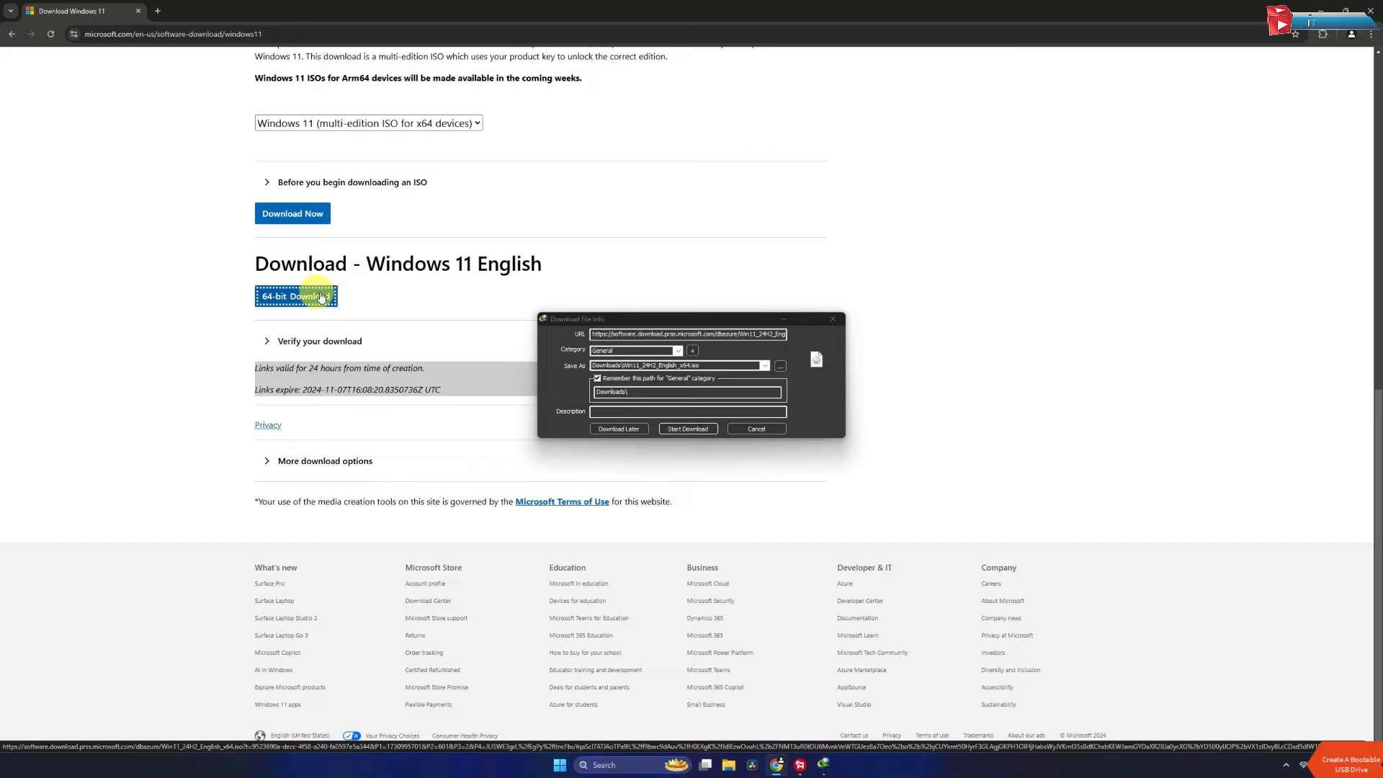
{"action": "left_click", "coordinate": [721, 420]}
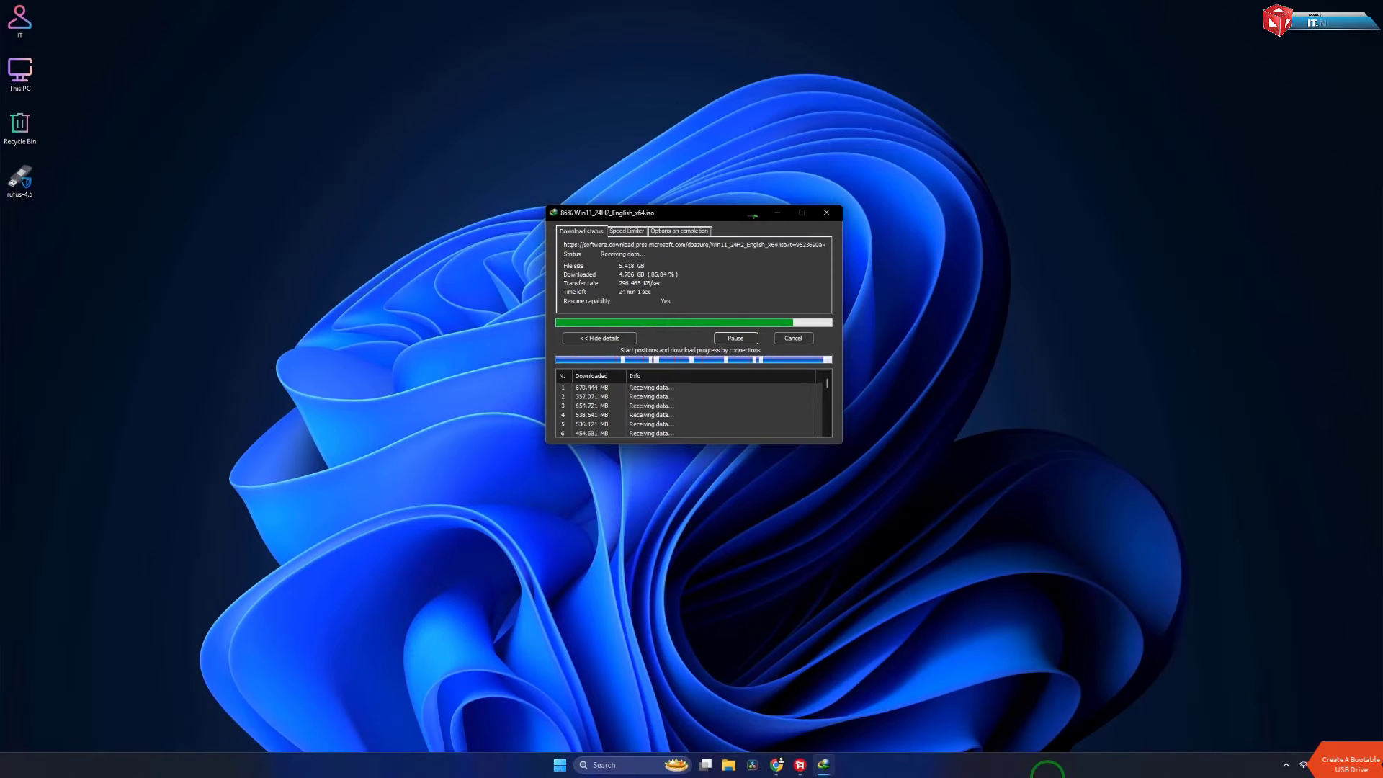
{"action": "left_click", "coordinate": [978, 261]}
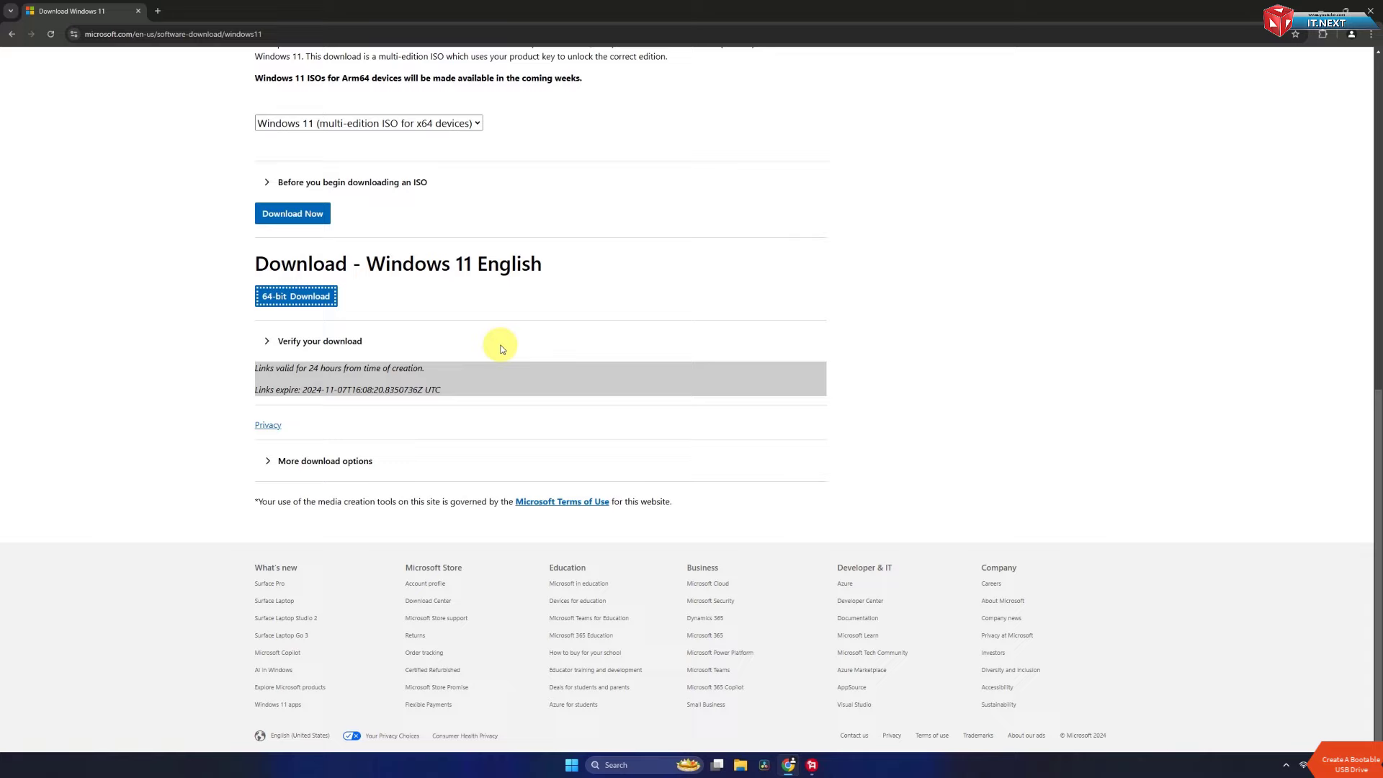
- Search Google for 'rufus' from the address bar
{"action": "left_click", "coordinate": [196, 31]}
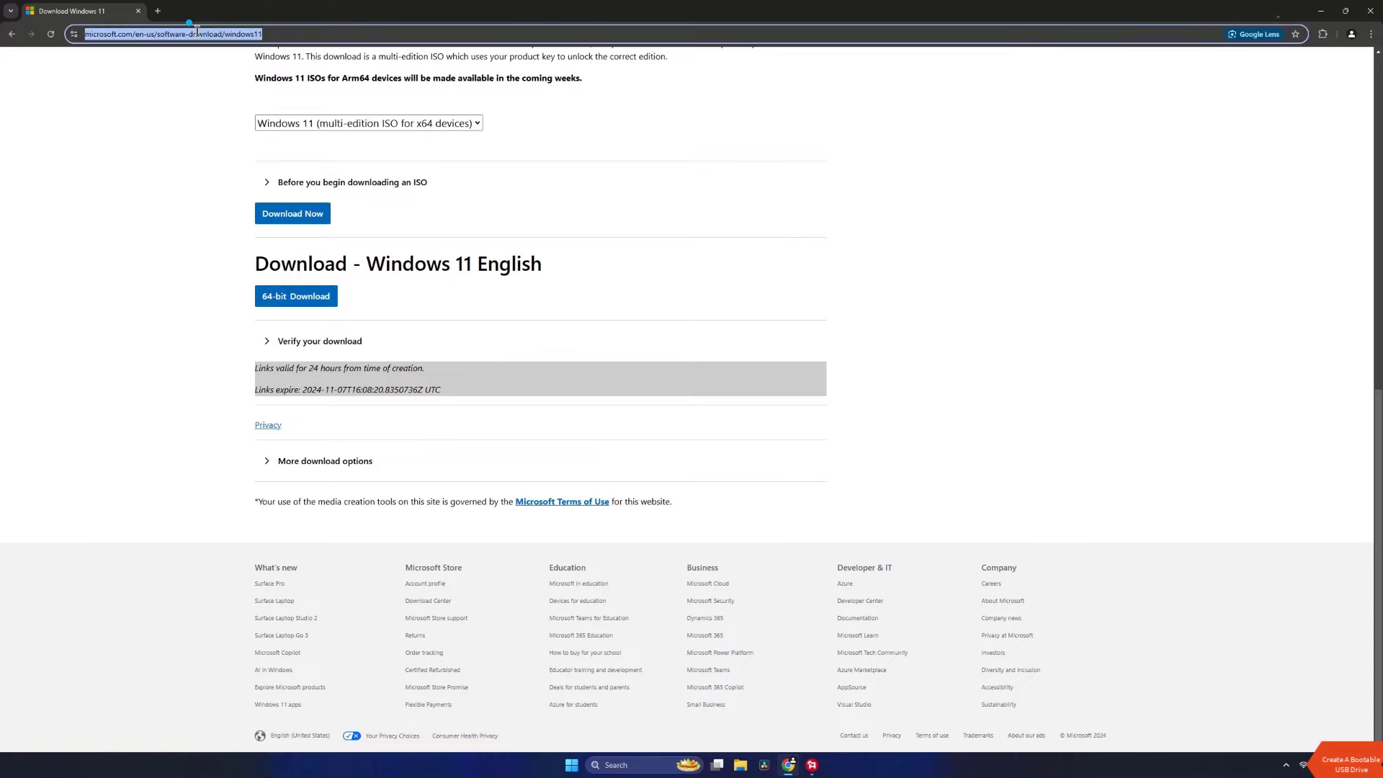
{"action": "type", "text": "rufud"}
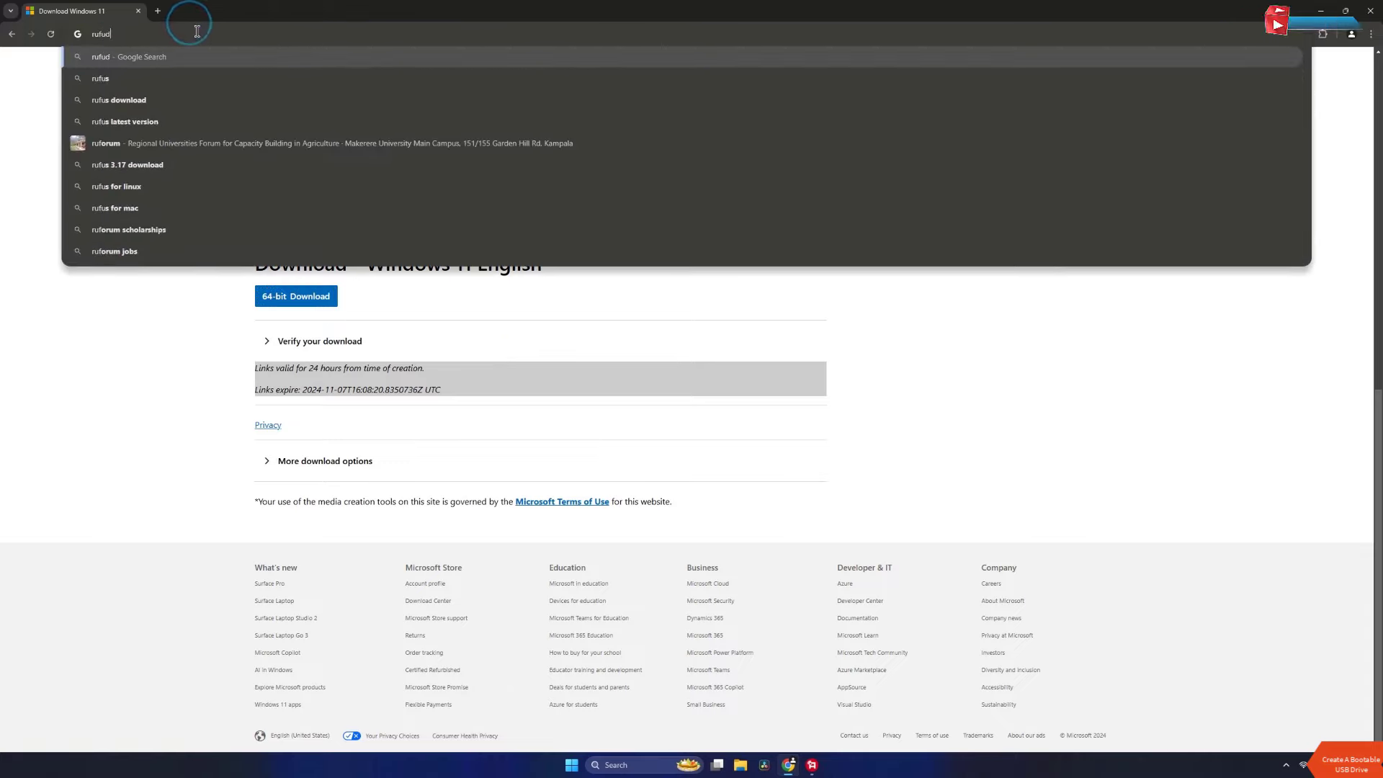
{"action": "key", "text": "BackSpace"}
{"action": "type", "text": "s"}
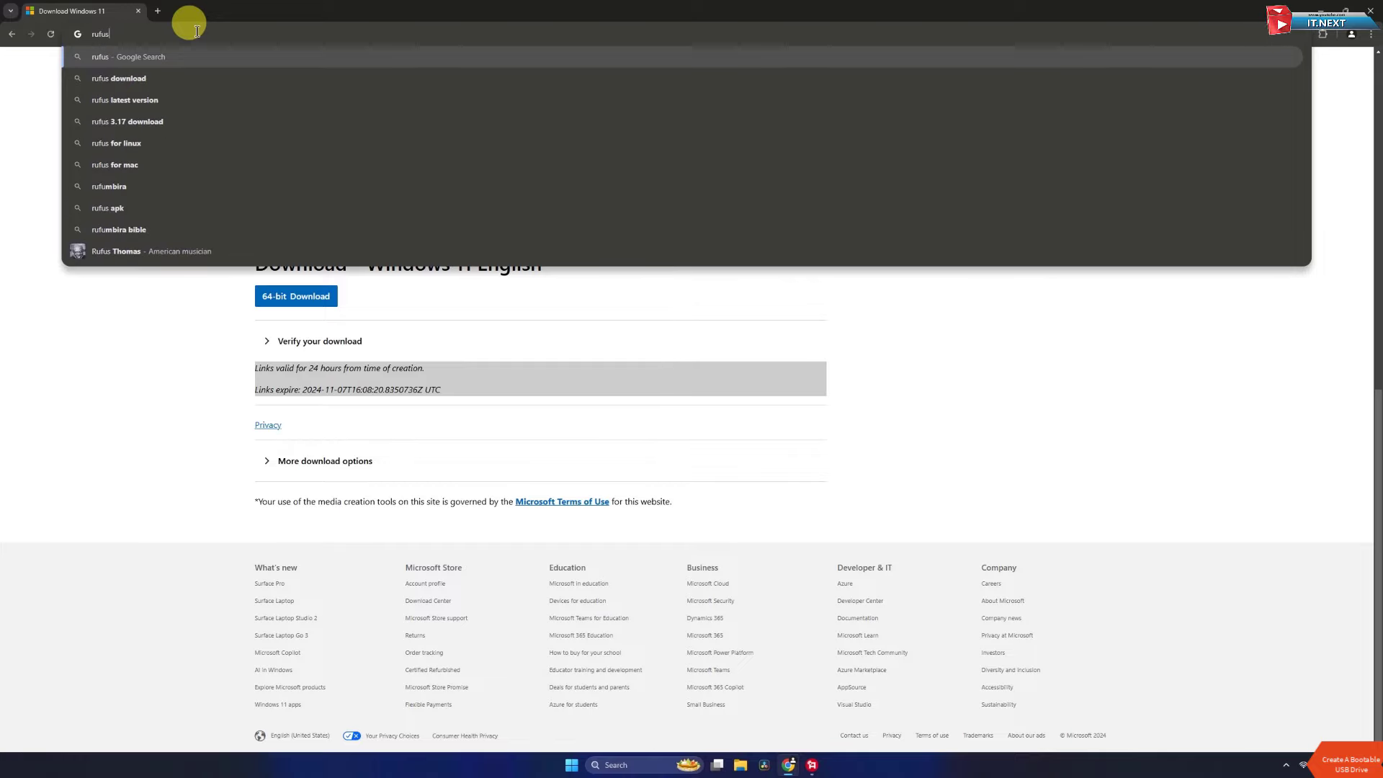
{"action": "key", "text": "Return"}
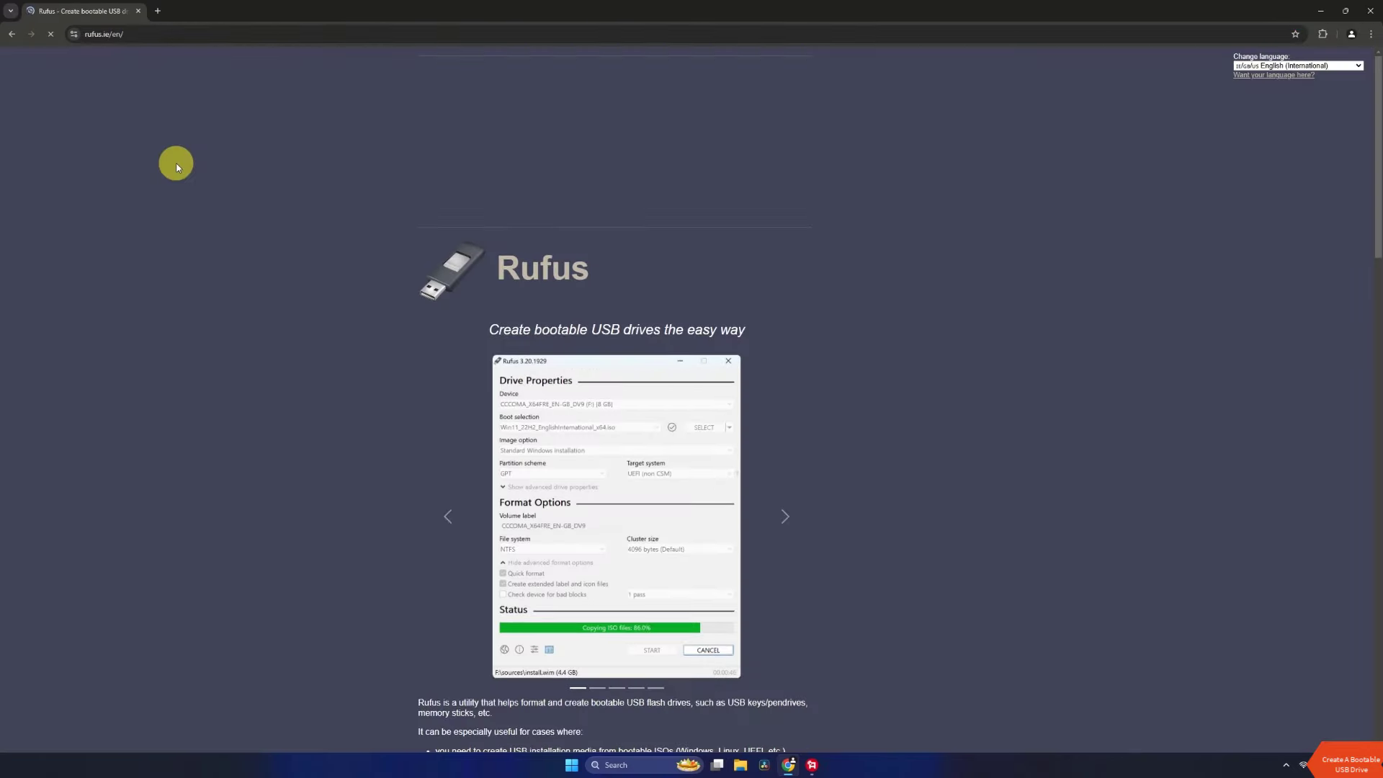
- Download rufus-4.6.exe from the Rufus site with IDM
{"action": "scroll", "coordinate": [848, 385], "scroll_direction": "down", "scroll_amount": 10}
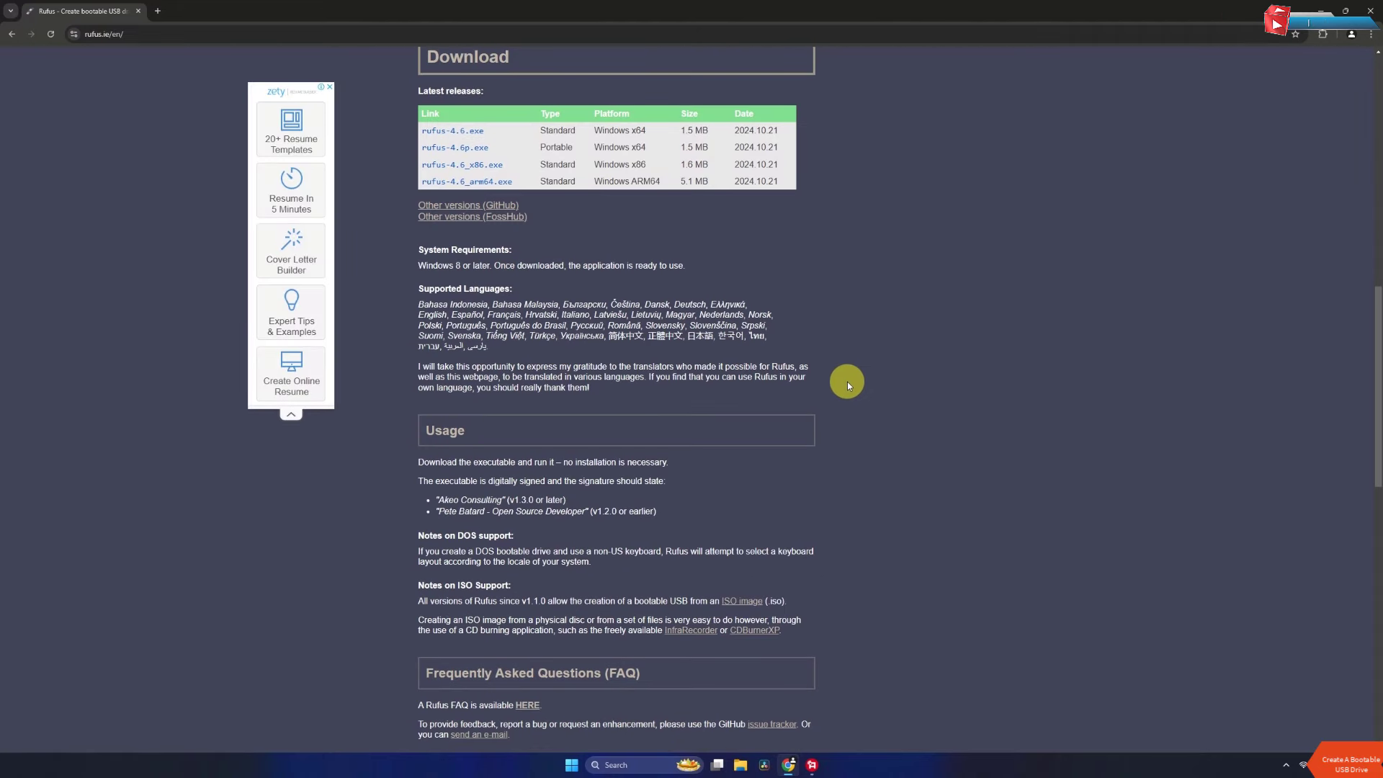
{"action": "left_click", "coordinate": [461, 132]}
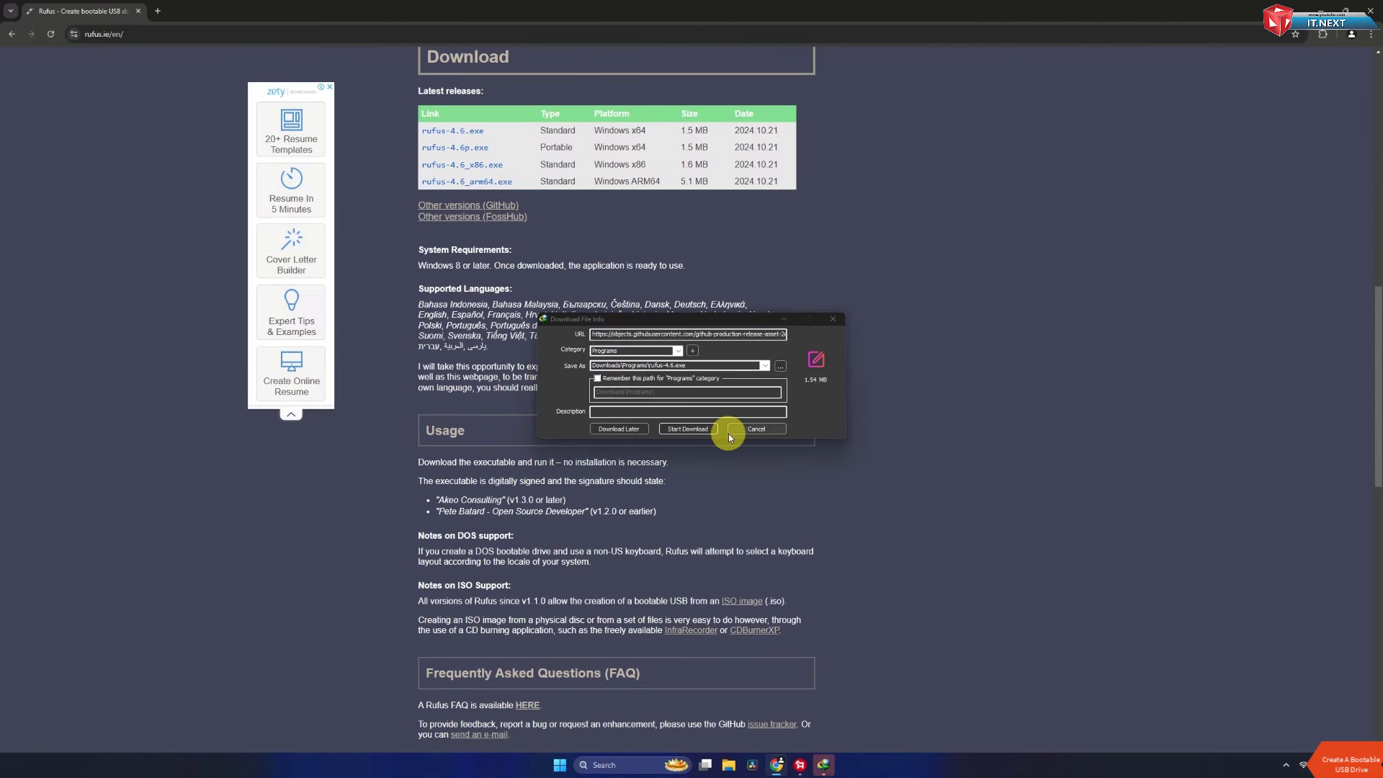
{"action": "left_click", "coordinate": [705, 430]}
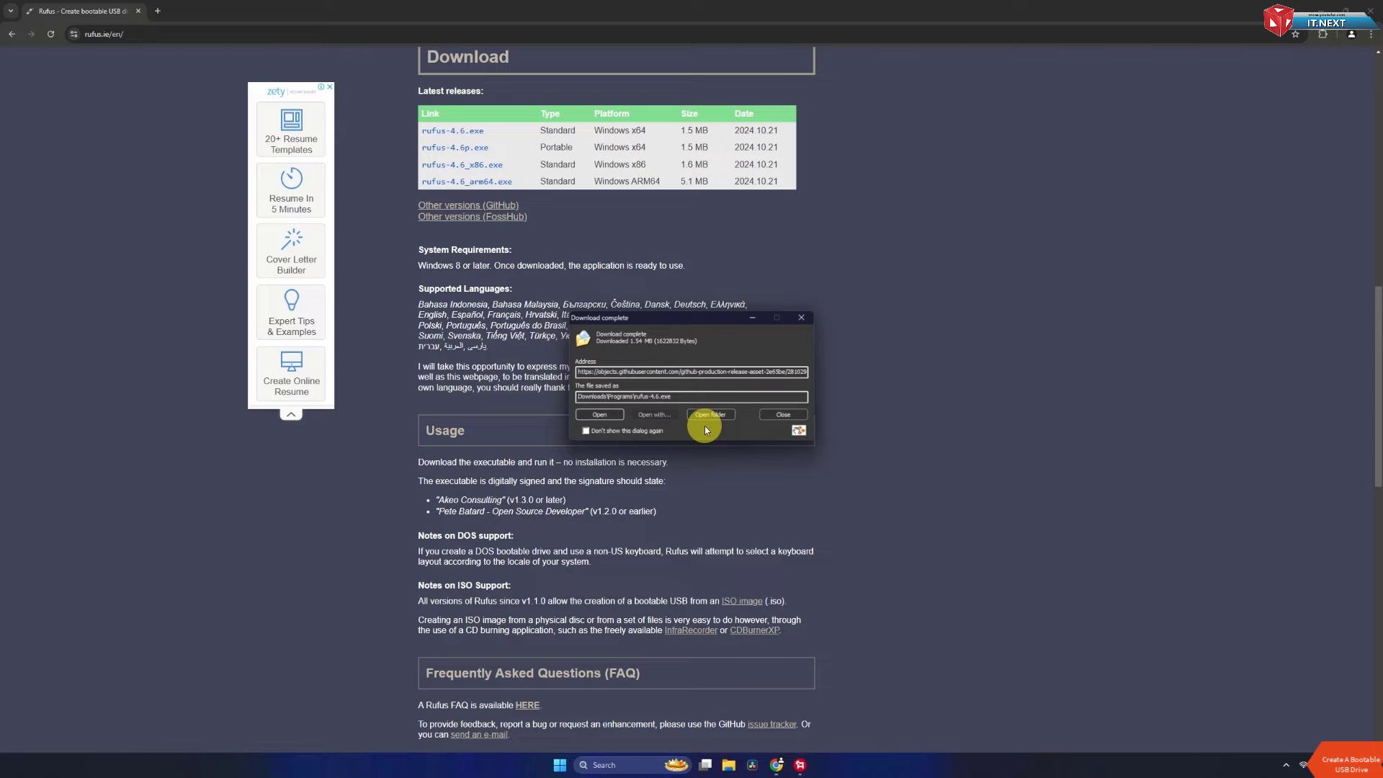
- Move rufus-4.6 from Downloads\Programs to the desktop and close Chrome and Explorer
{"action": "left_click", "coordinate": [708, 416]}
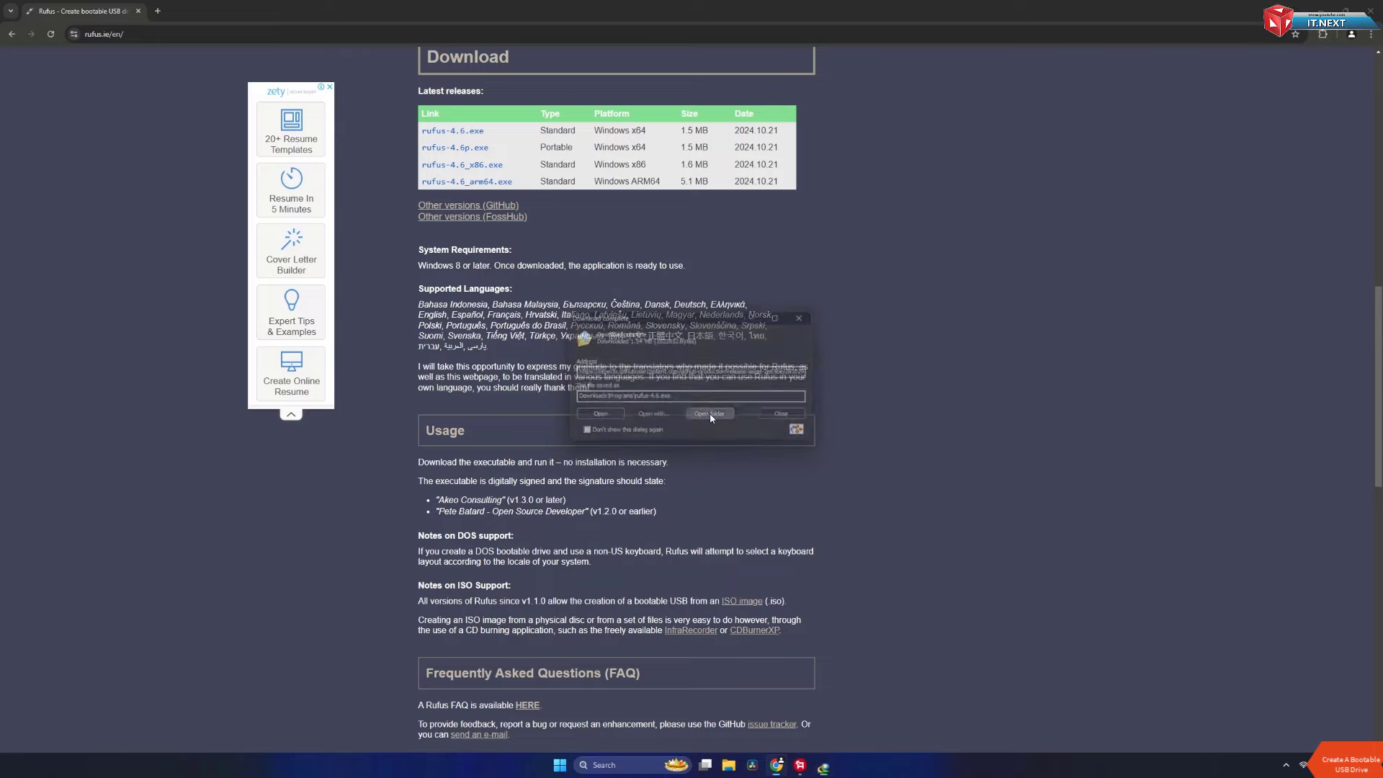
{"action": "left_click", "coordinate": [1371, 10]}
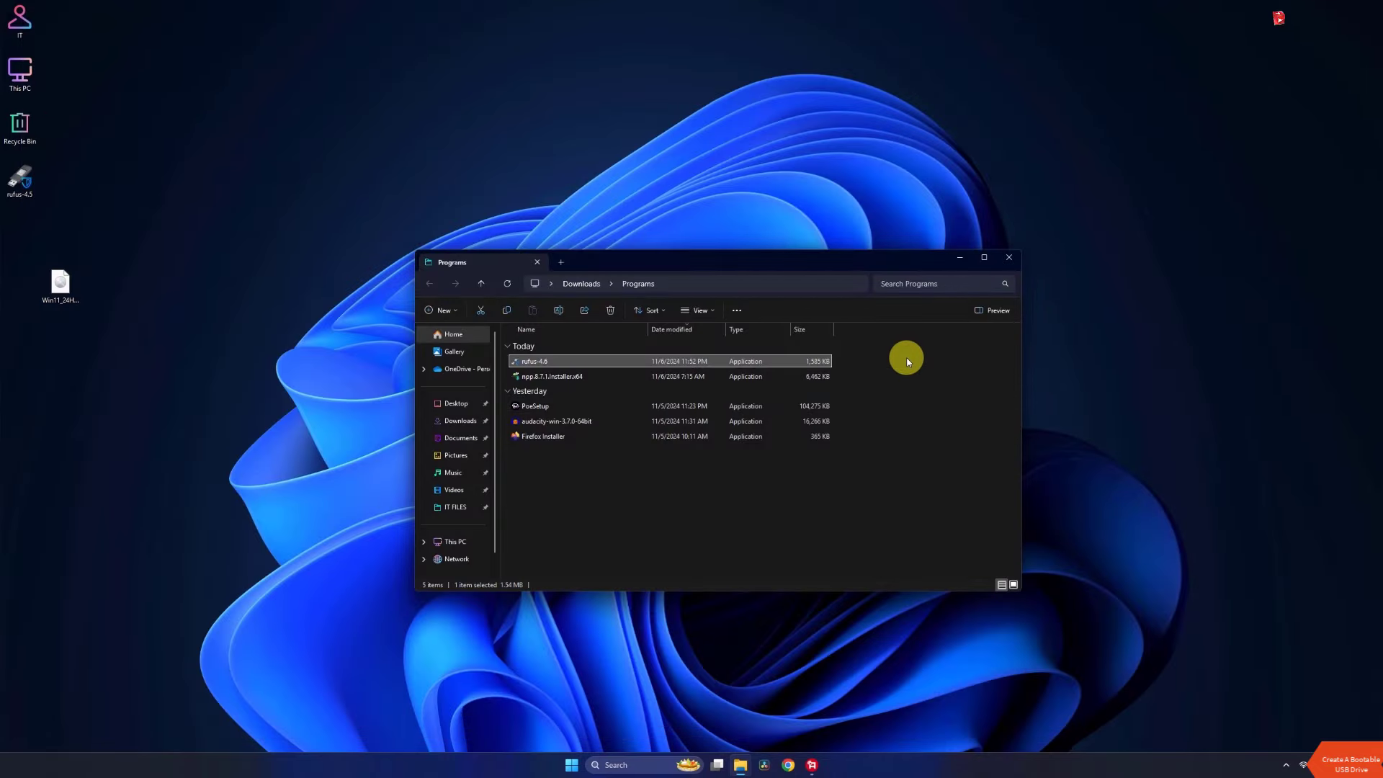
{"action": "left_click_drag", "start_coordinate": [535, 361], "coordinate": [74, 335]}
{"action": "left_click", "coordinate": [1009, 257]}
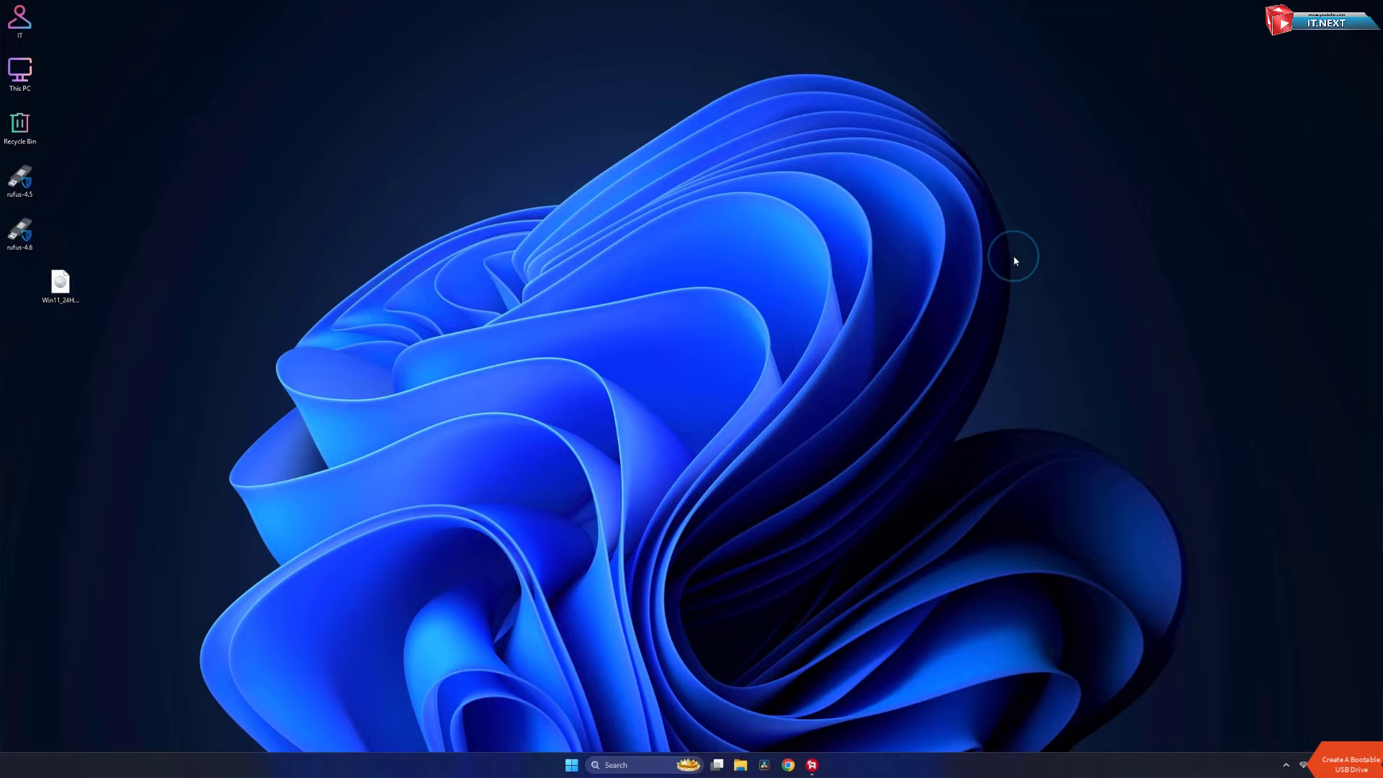
{"action": "left_click_drag", "start_coordinate": [63, 288], "coordinate": [65, 253]}
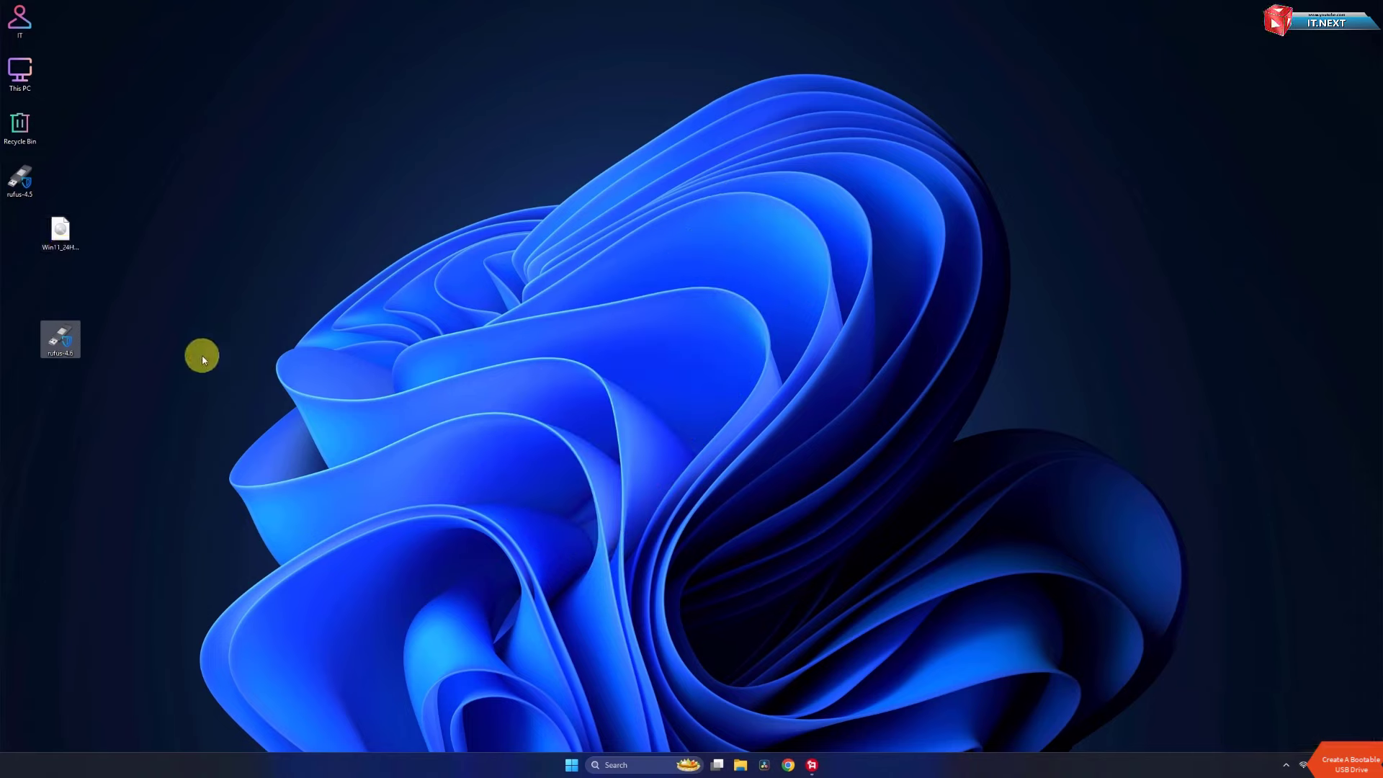
- Launch rufus-4.6 from the desktop and decline online update checks
{"action": "double_click", "coordinate": [63, 343]}
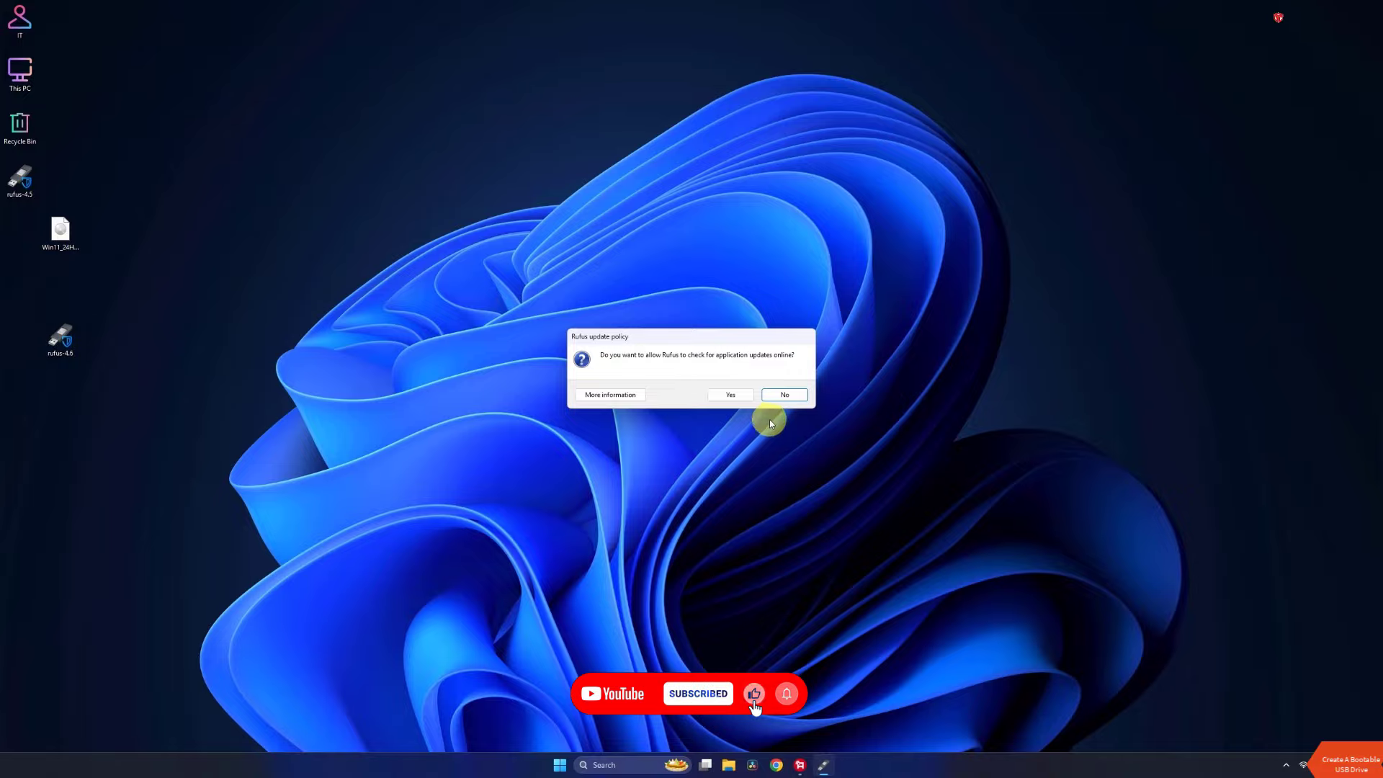
{"action": "left_click", "coordinate": [784, 395]}
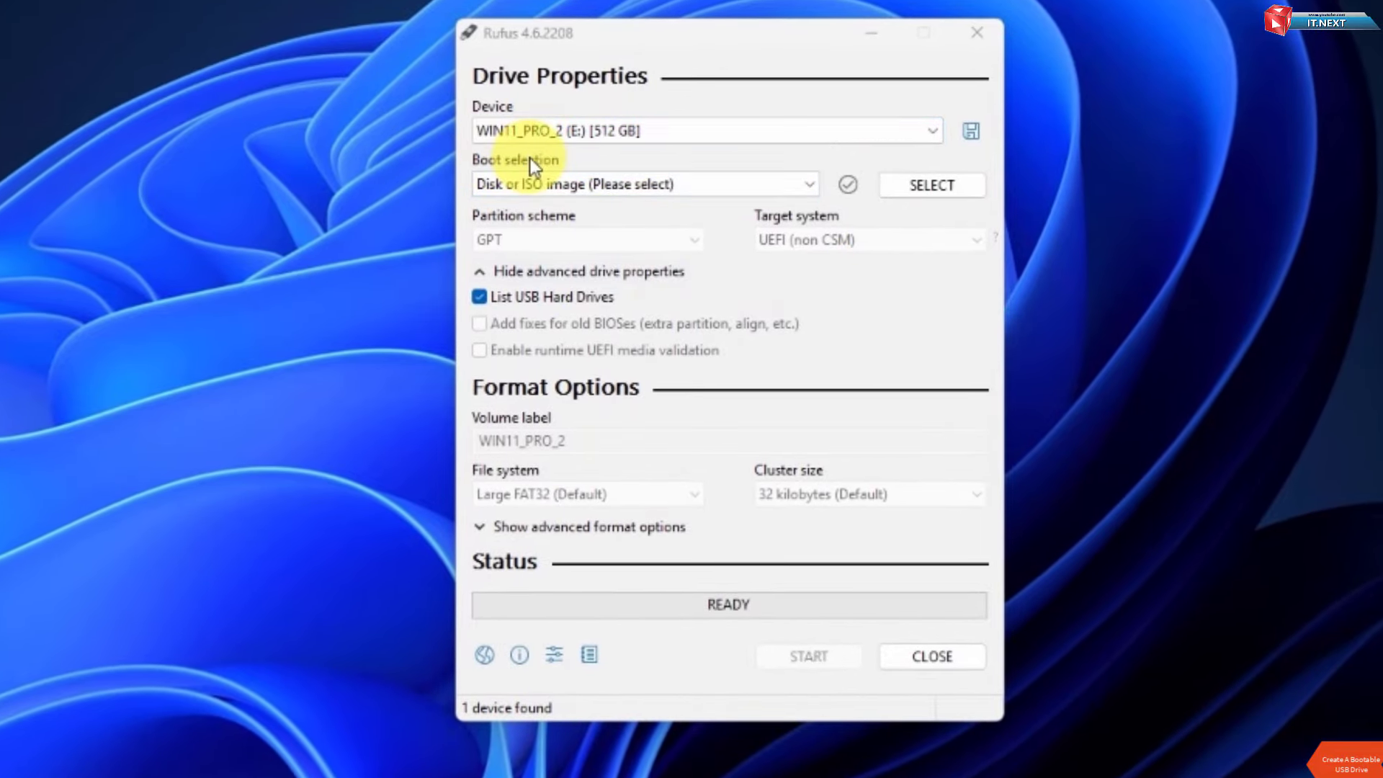
- Load Win11_24H2_English_x64.iso from the Desktop as the Rufus boot image
{"action": "left_click", "coordinate": [928, 183]}
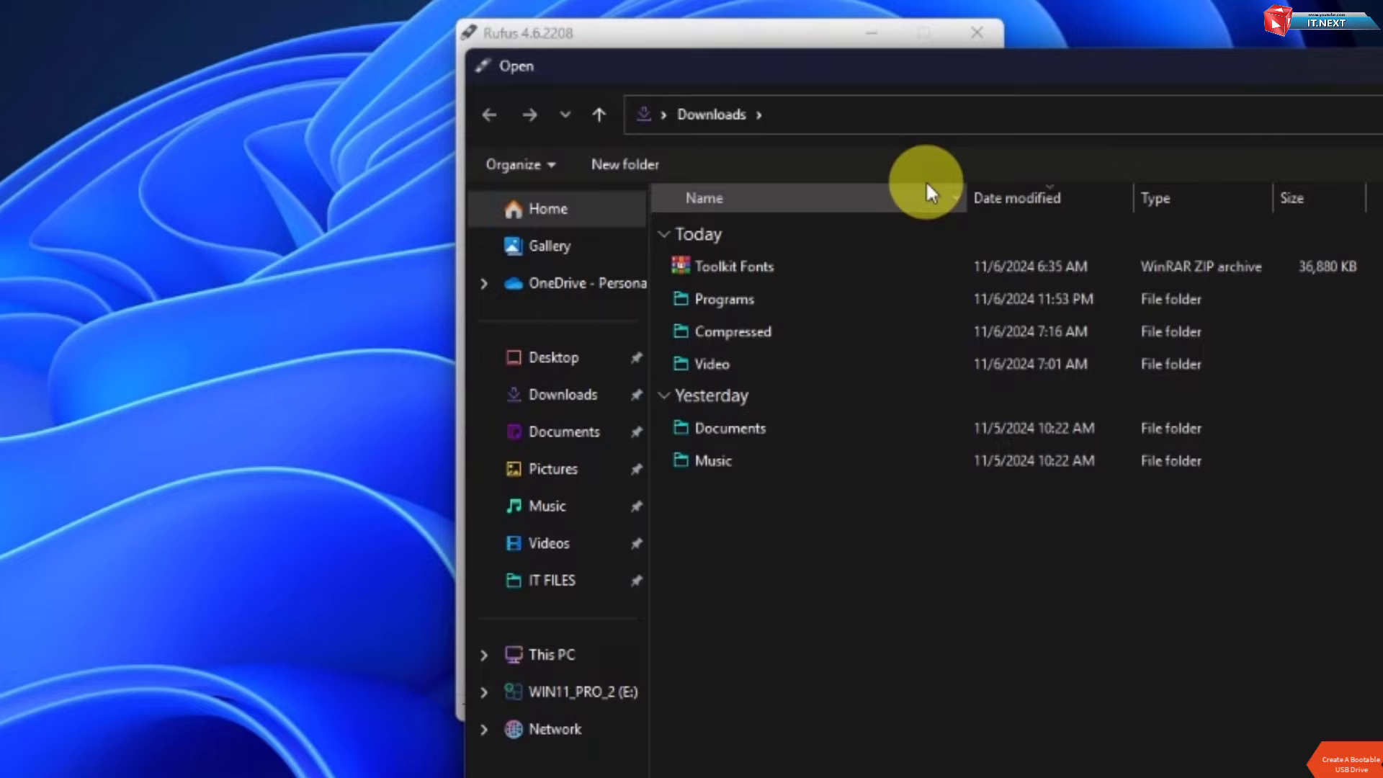
{"action": "left_click", "coordinate": [572, 367]}
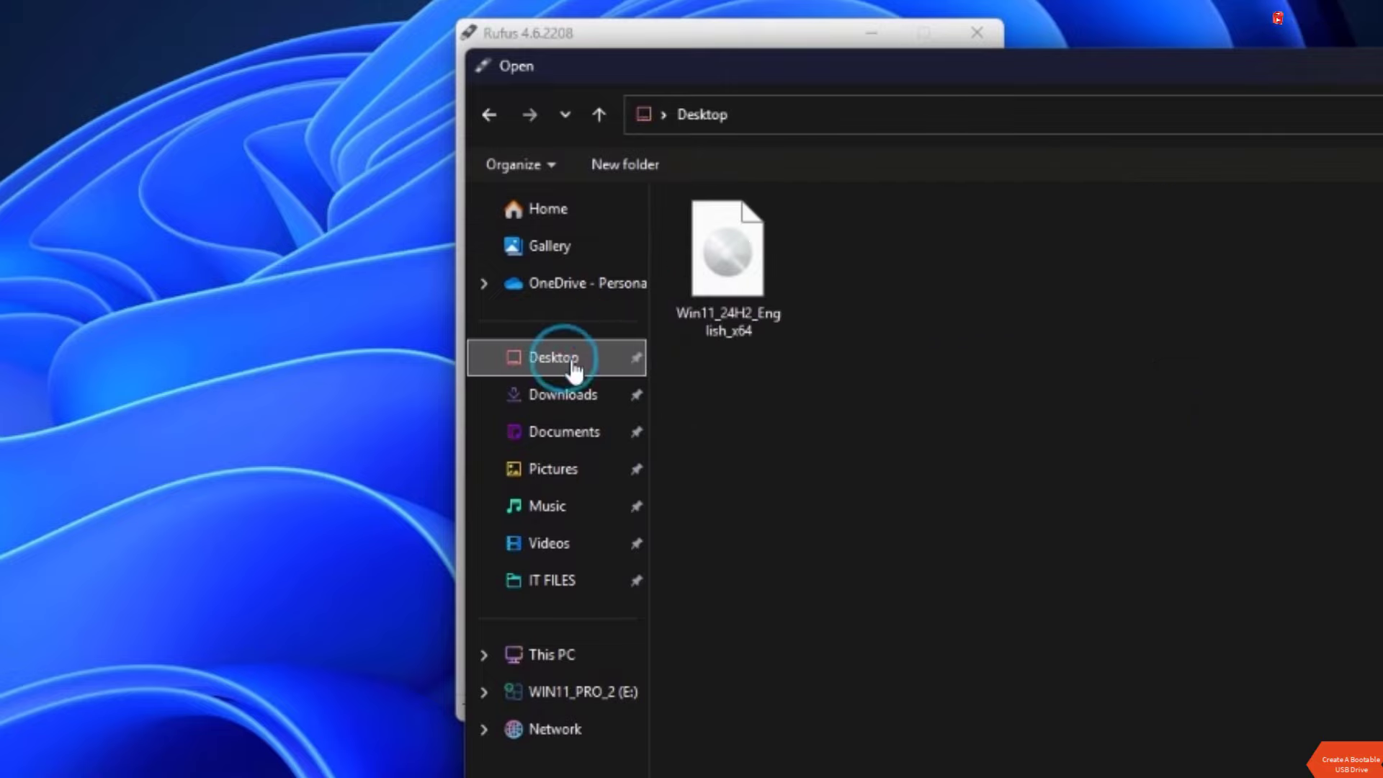
{"action": "left_click", "coordinate": [739, 298]}
{"action": "double_click", "coordinate": [740, 298]}
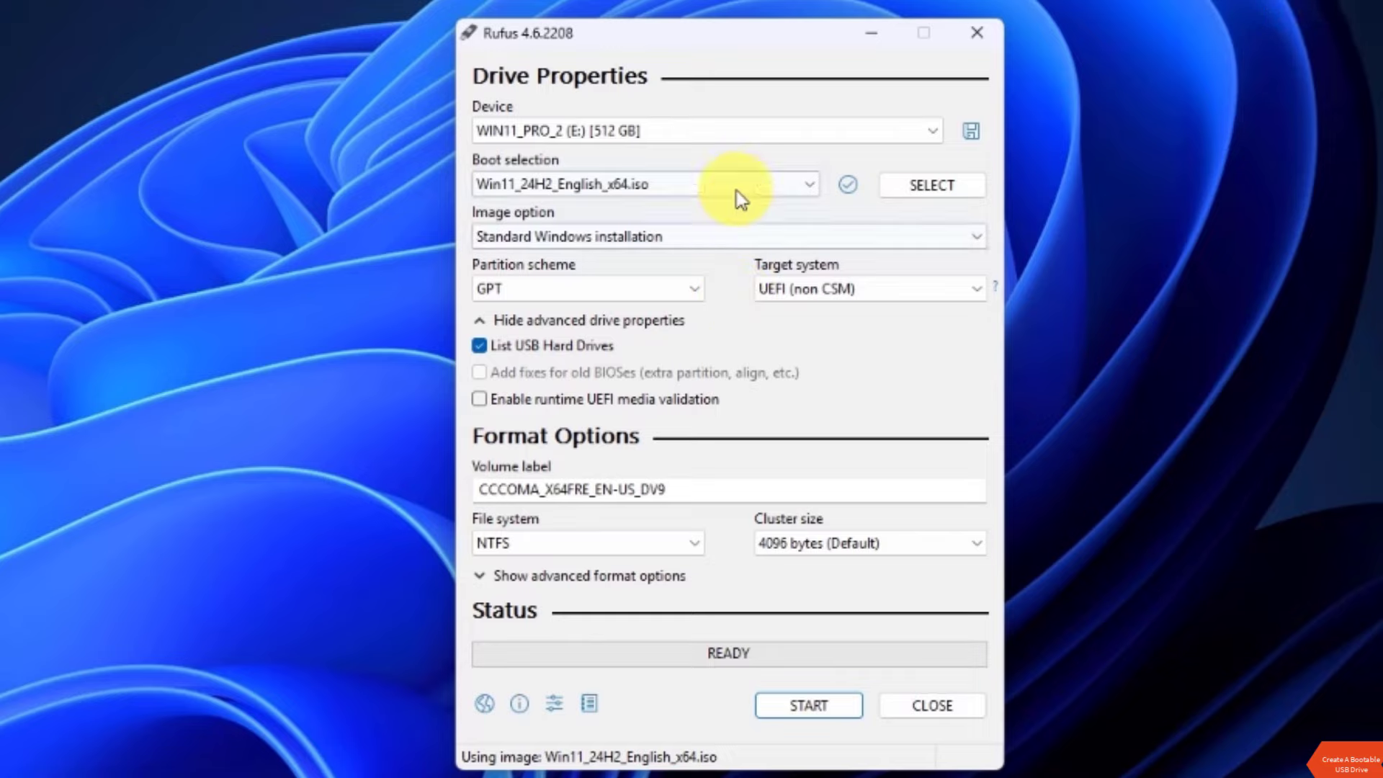
- Set the volume label to 'windows 11' and start writing the image
{"action": "left_click", "coordinate": [702, 490]}
{"action": "key", "text": "ctrl+a"}
{"action": "type", "text": "windows"}
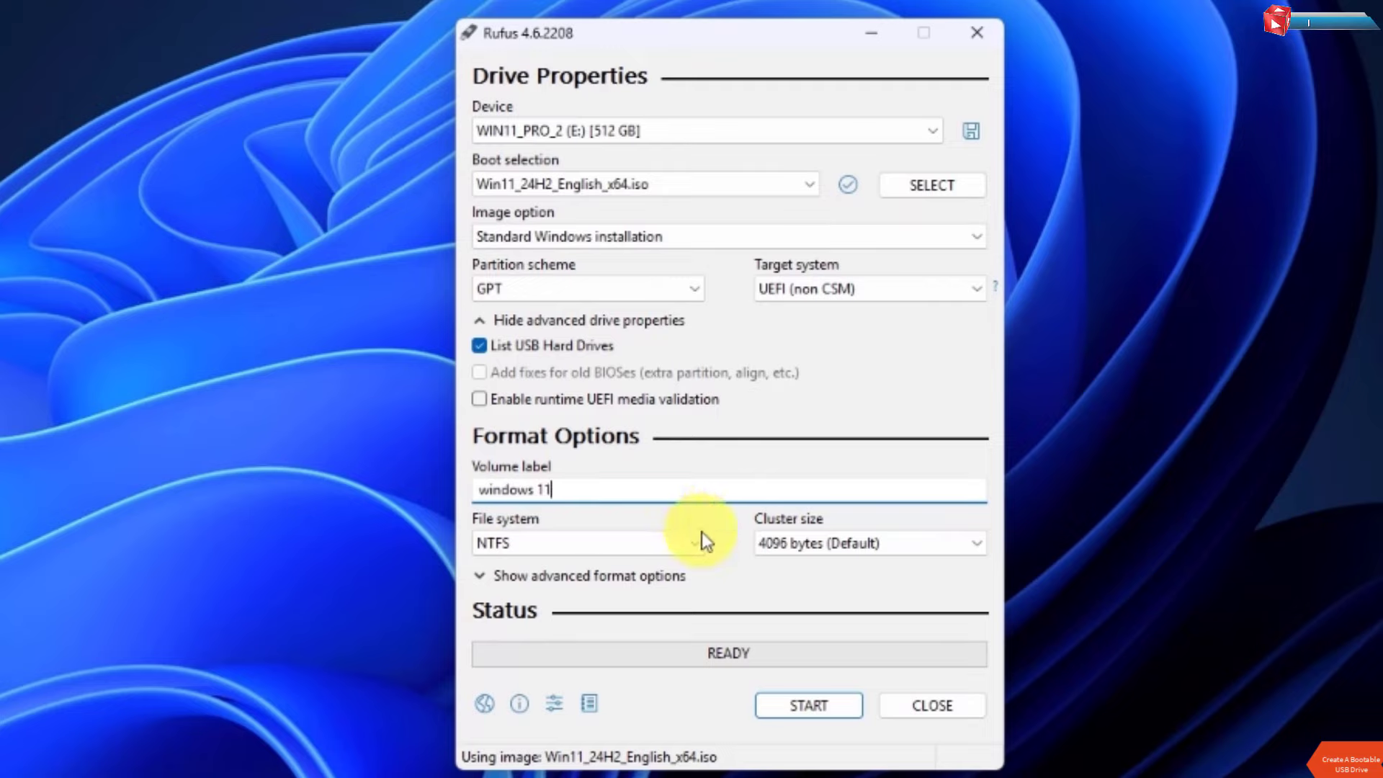
{"action": "left_click", "coordinate": [808, 706]}
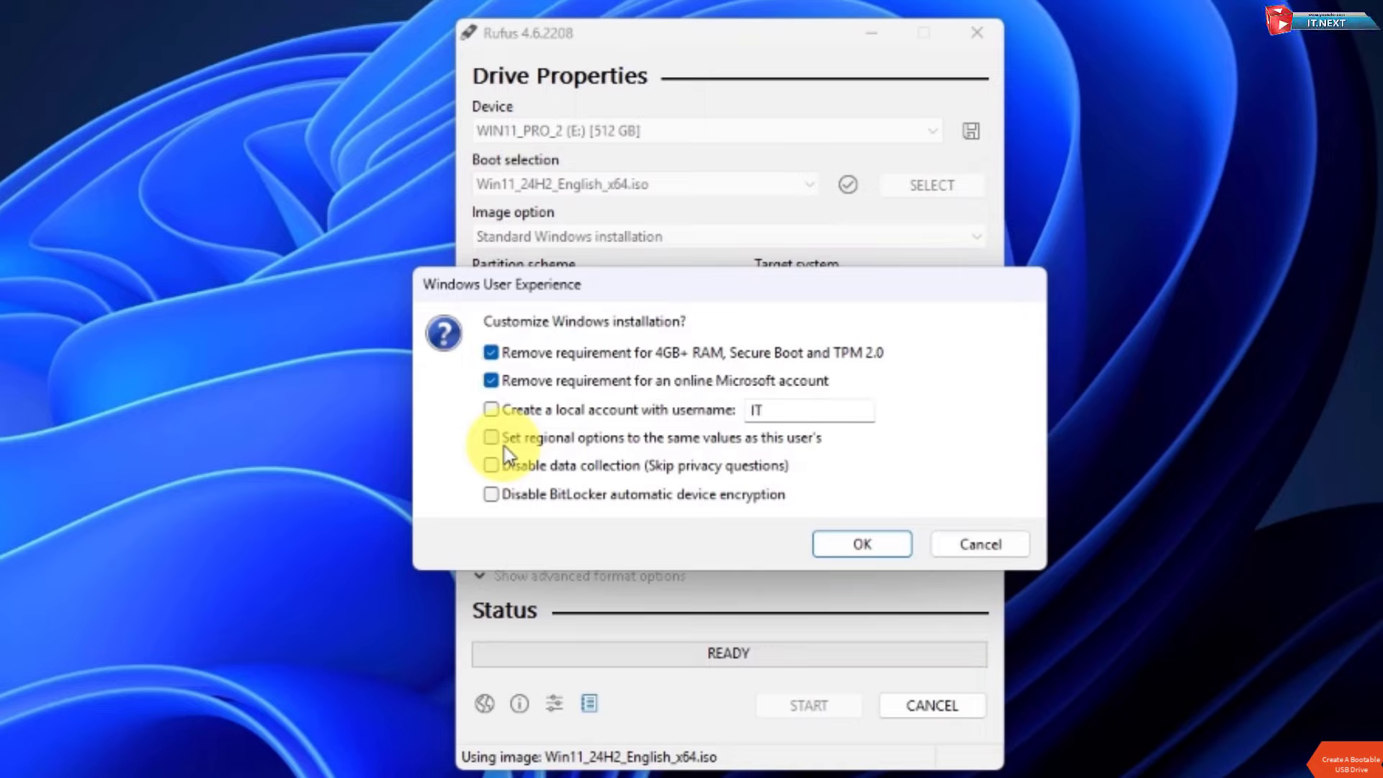
- Accept the Windows customization options, confirm erasing the drive, and close Rufus after writing
{"action": "left_click", "coordinate": [847, 544]}
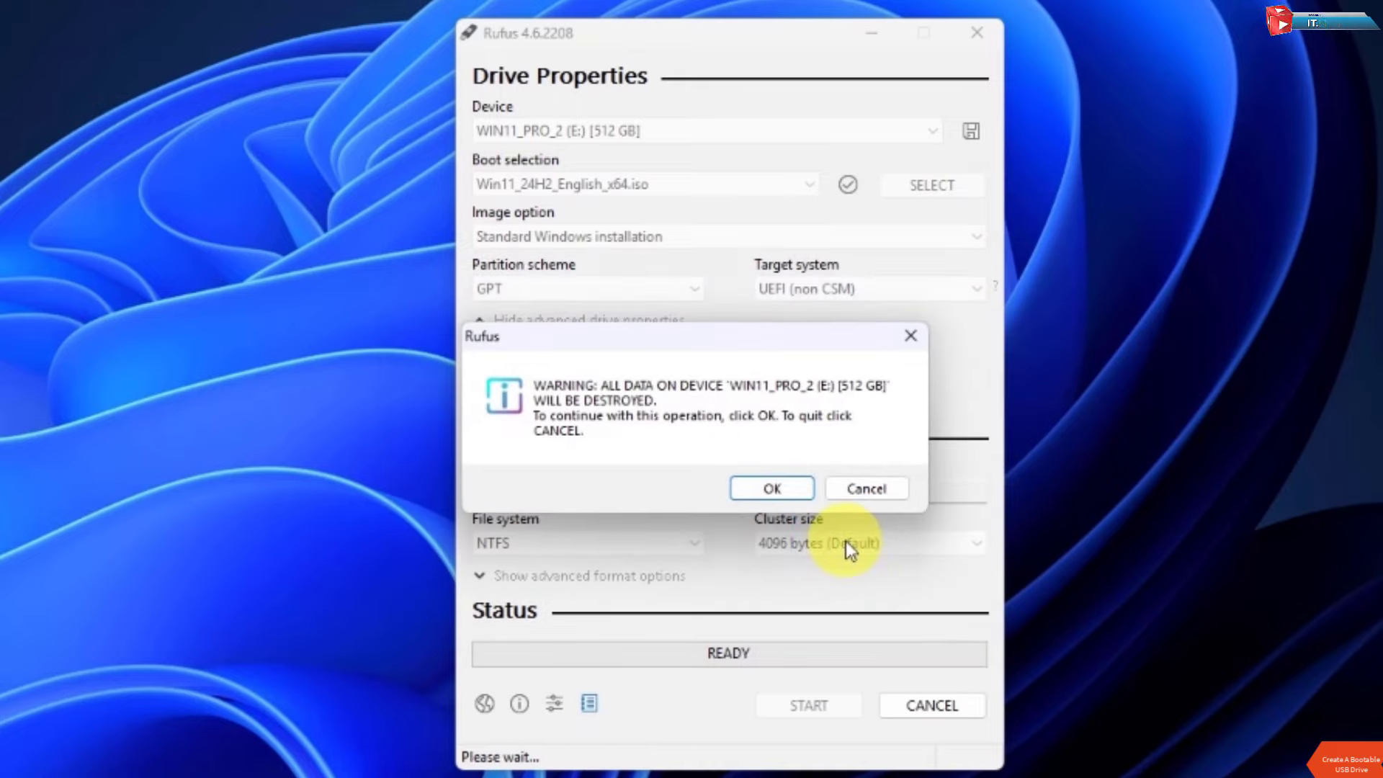
{"action": "left_click", "coordinate": [766, 490]}
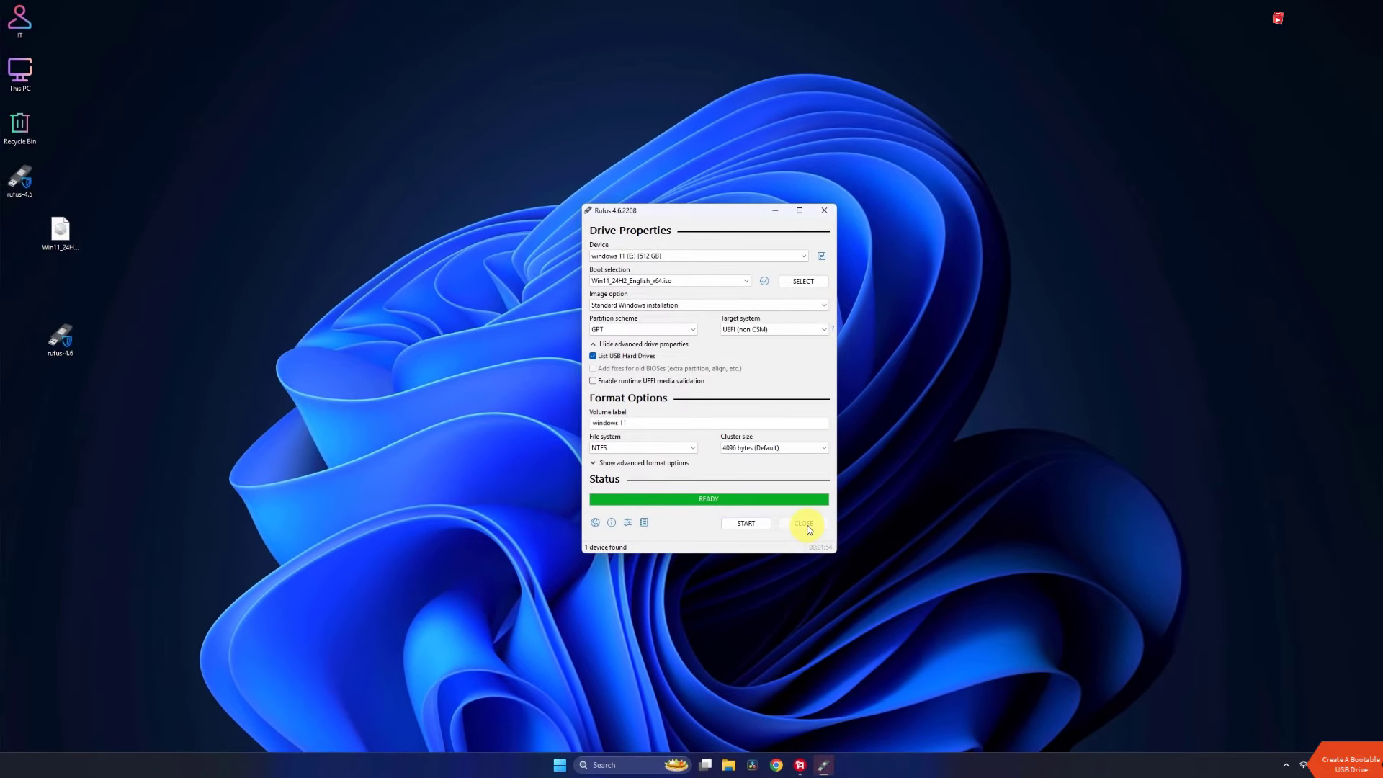
{"action": "left_click", "coordinate": [807, 526]}
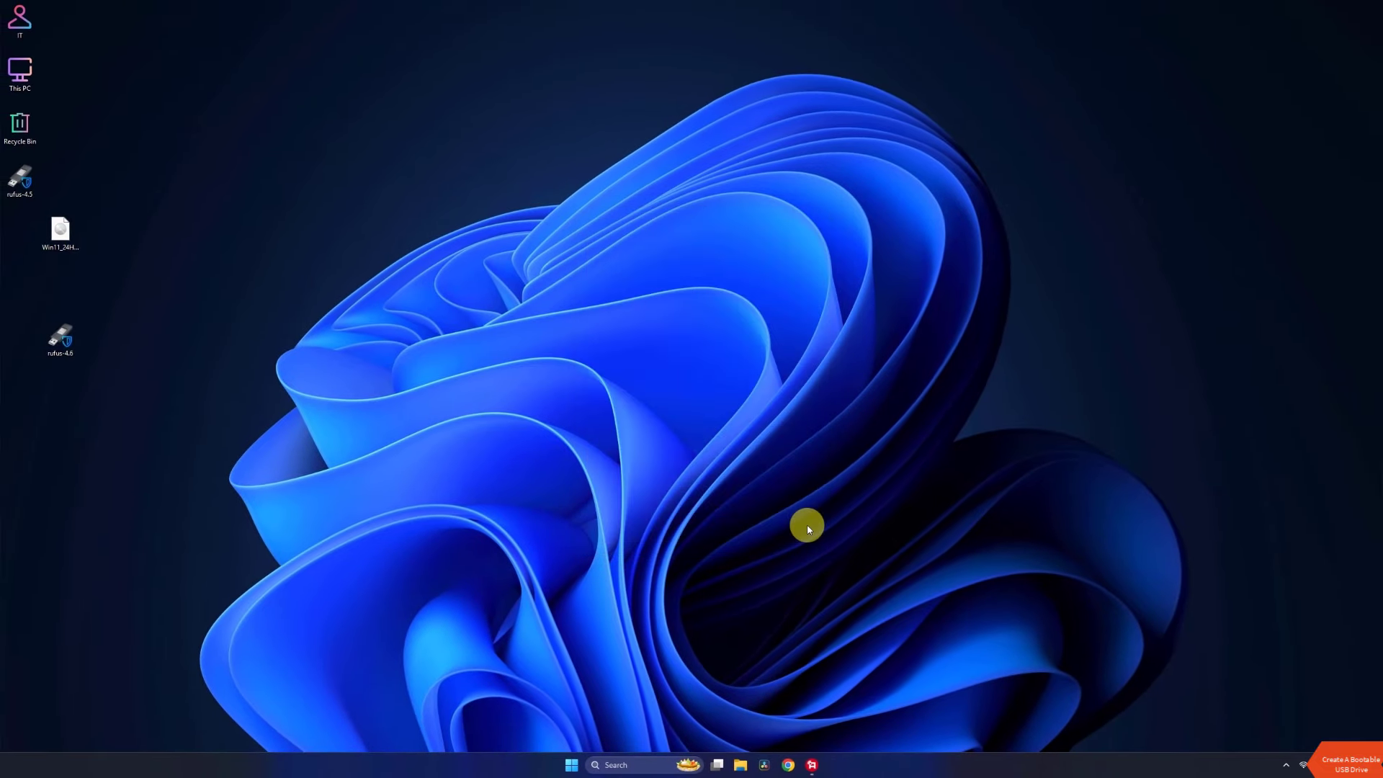
- Open the windows 11 (E:) drive from This PC and check its nine setup files
{"action": "double_click", "coordinate": [22, 78]}
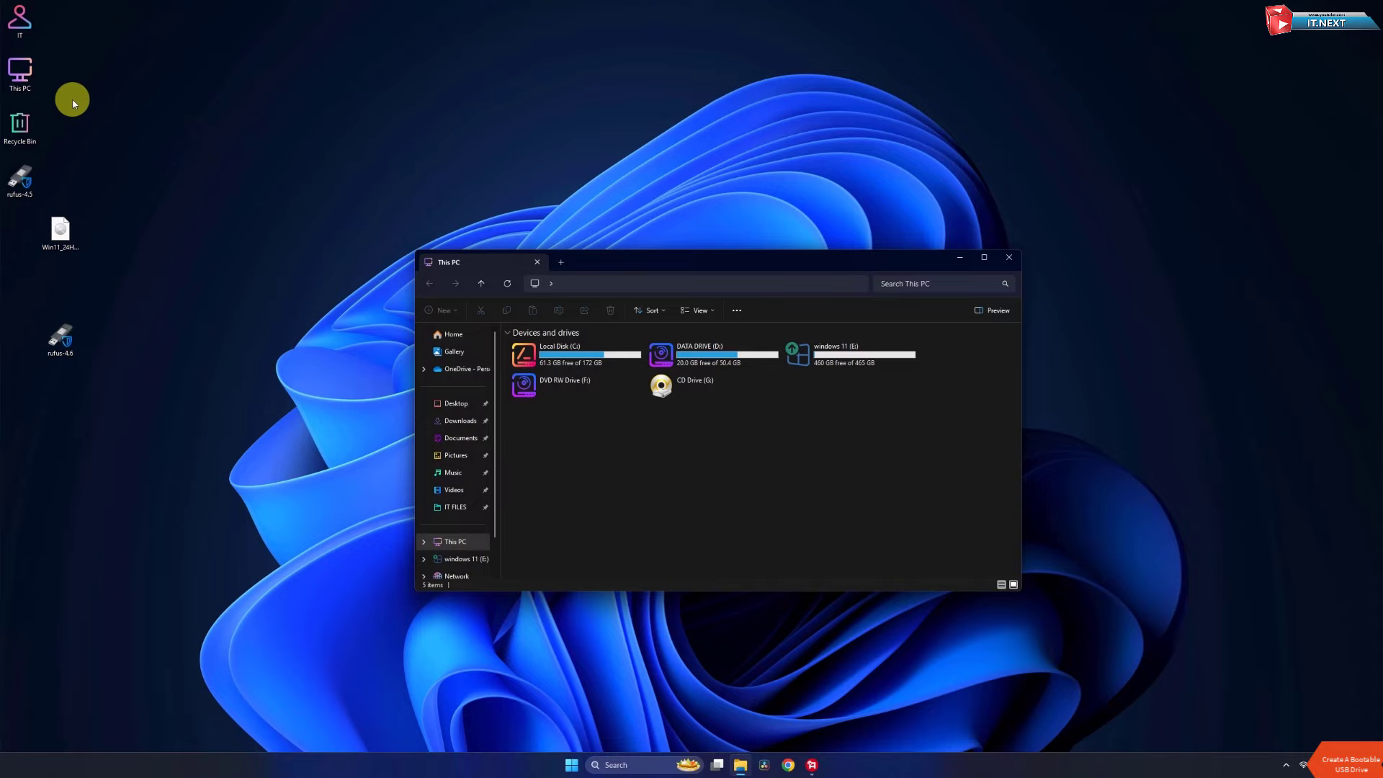
{"action": "double_click", "coordinate": [810, 366]}
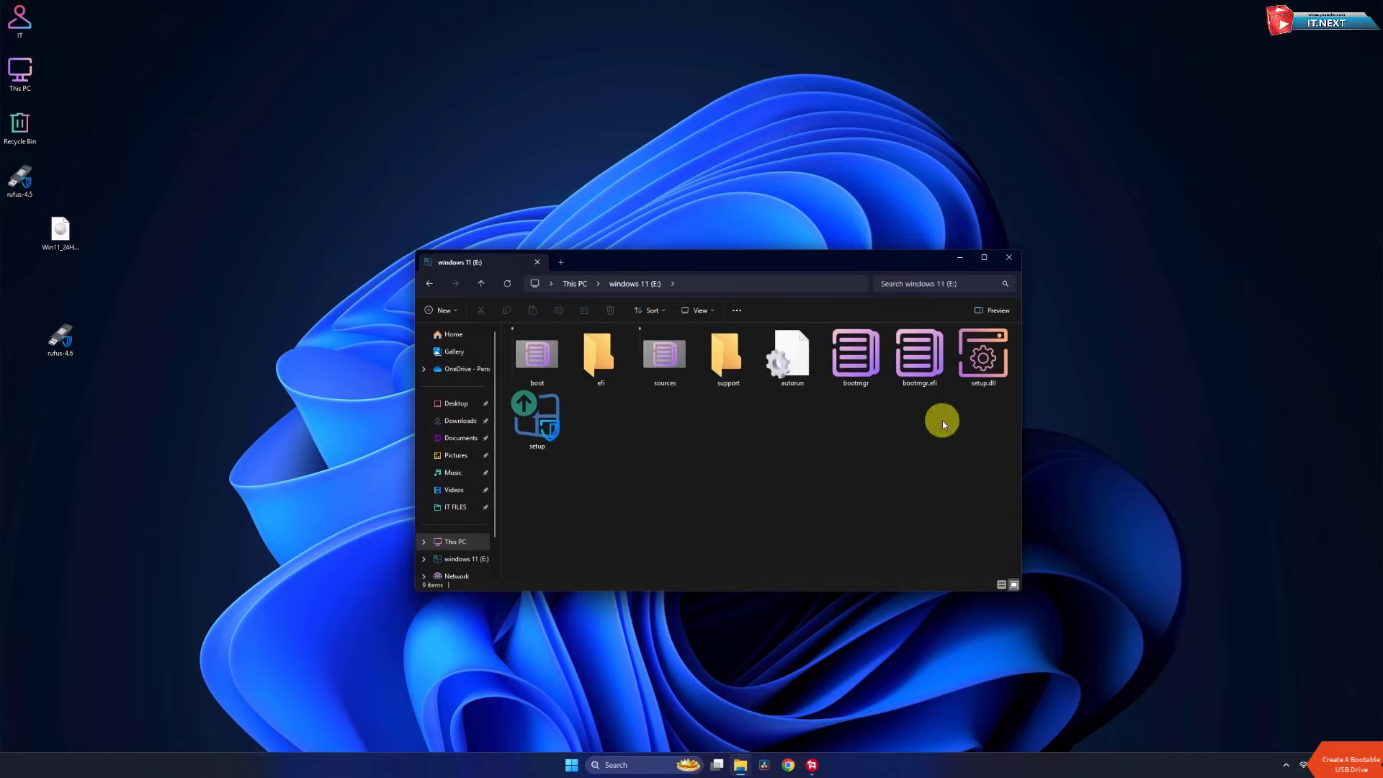
{"action": "left_click_drag", "start_coordinate": [1012, 479], "coordinate": [516, 319]}
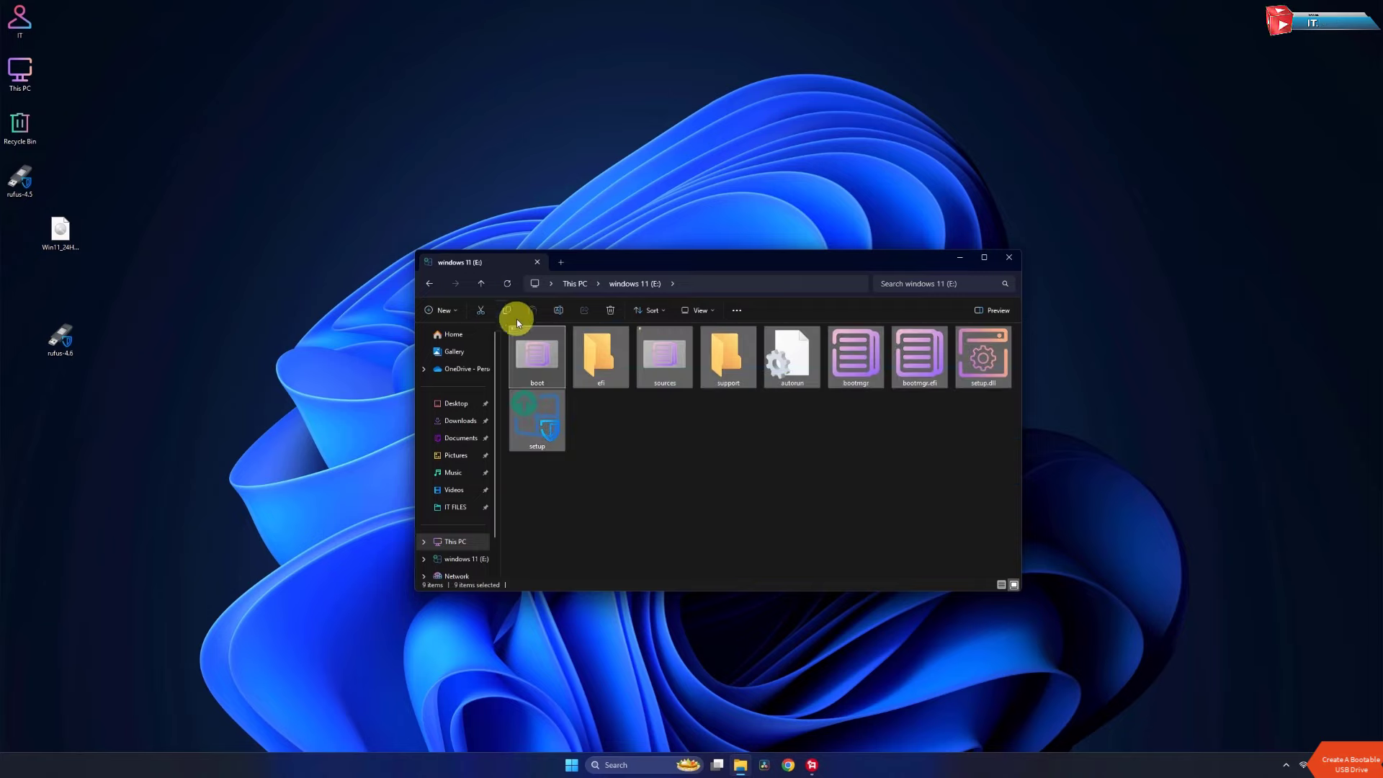
{"action": "left_click", "coordinate": [601, 506]}
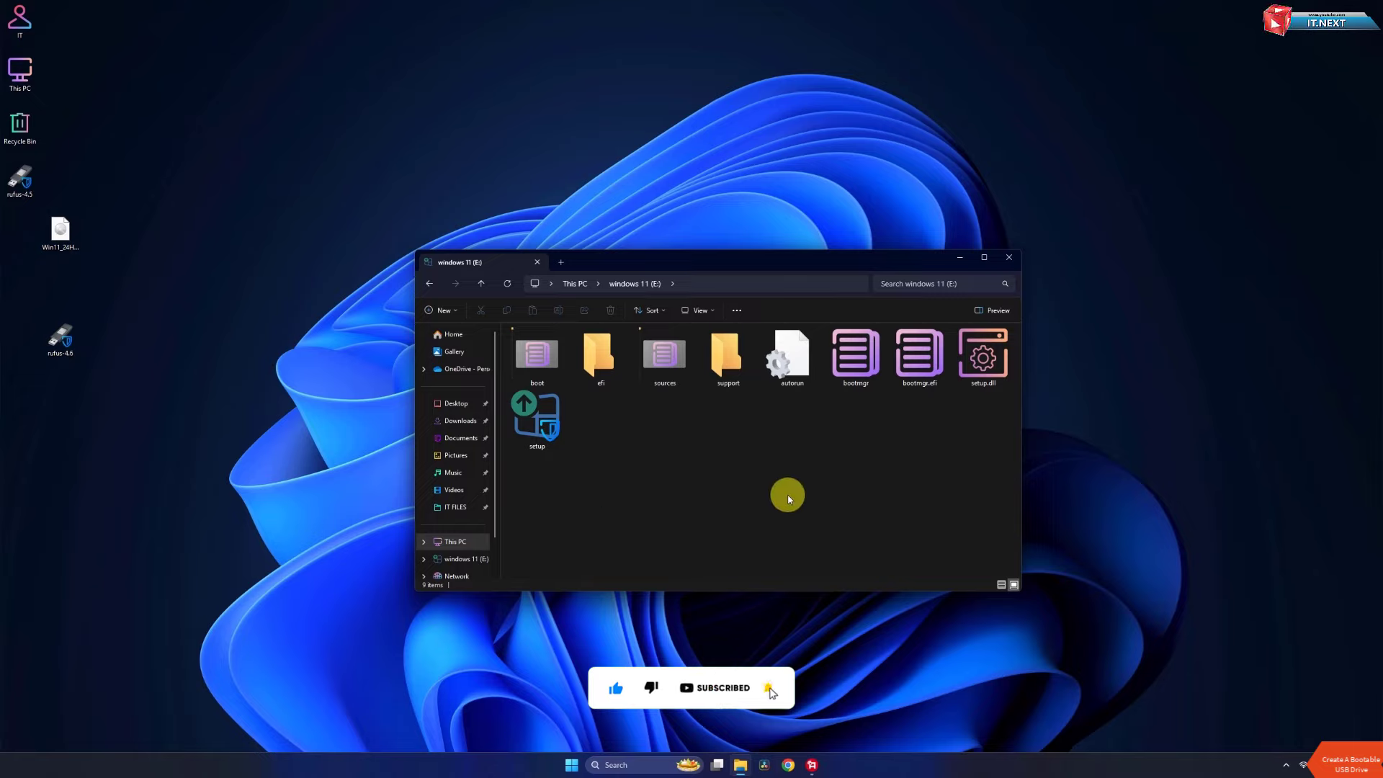